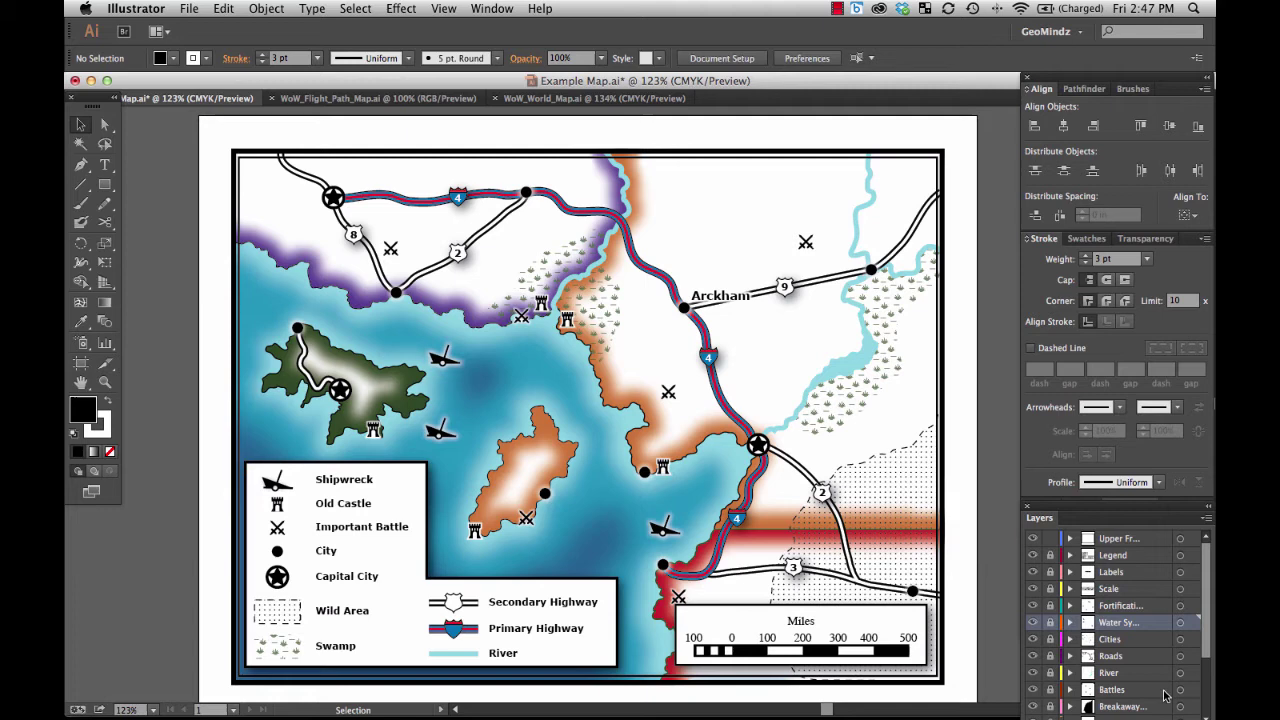
Step: Float the Layers panel and add a new layer named 'North Arrow'
left_click_drag(1140, 520, 1090, 406)
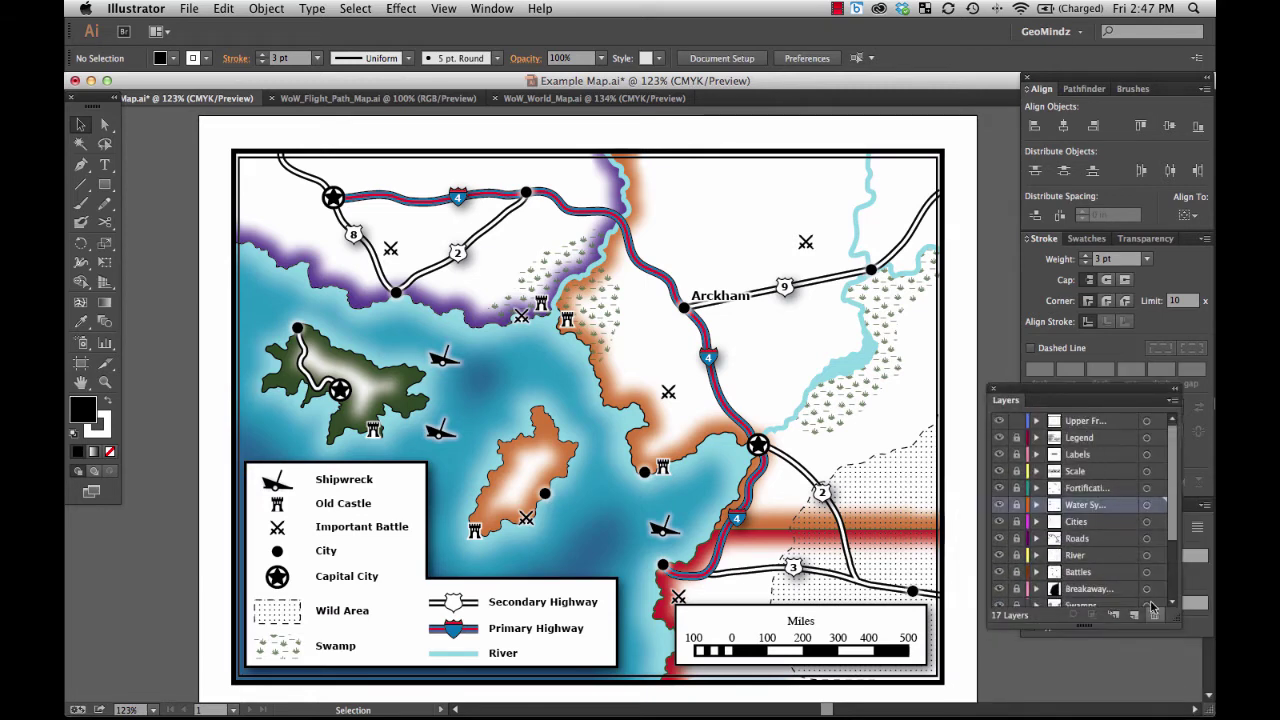
left_click(1134, 615)
double_click(1080, 504)
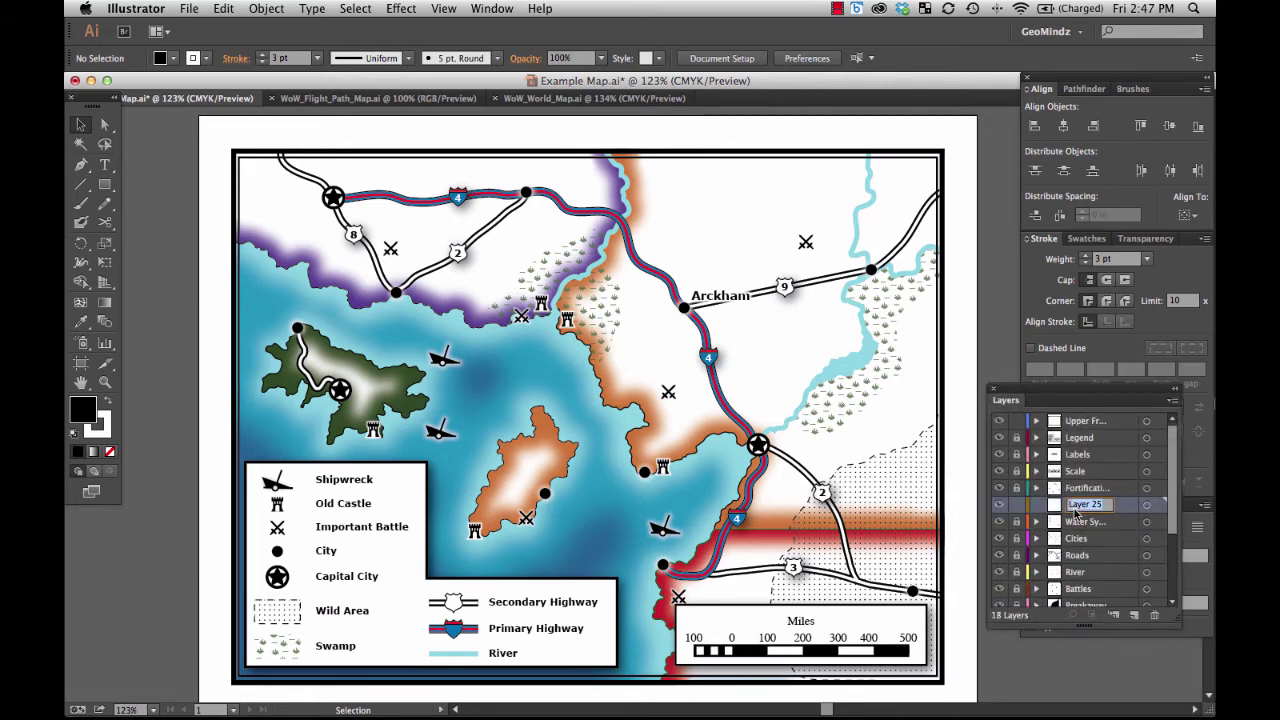
type("North Arrow")
key("Return")
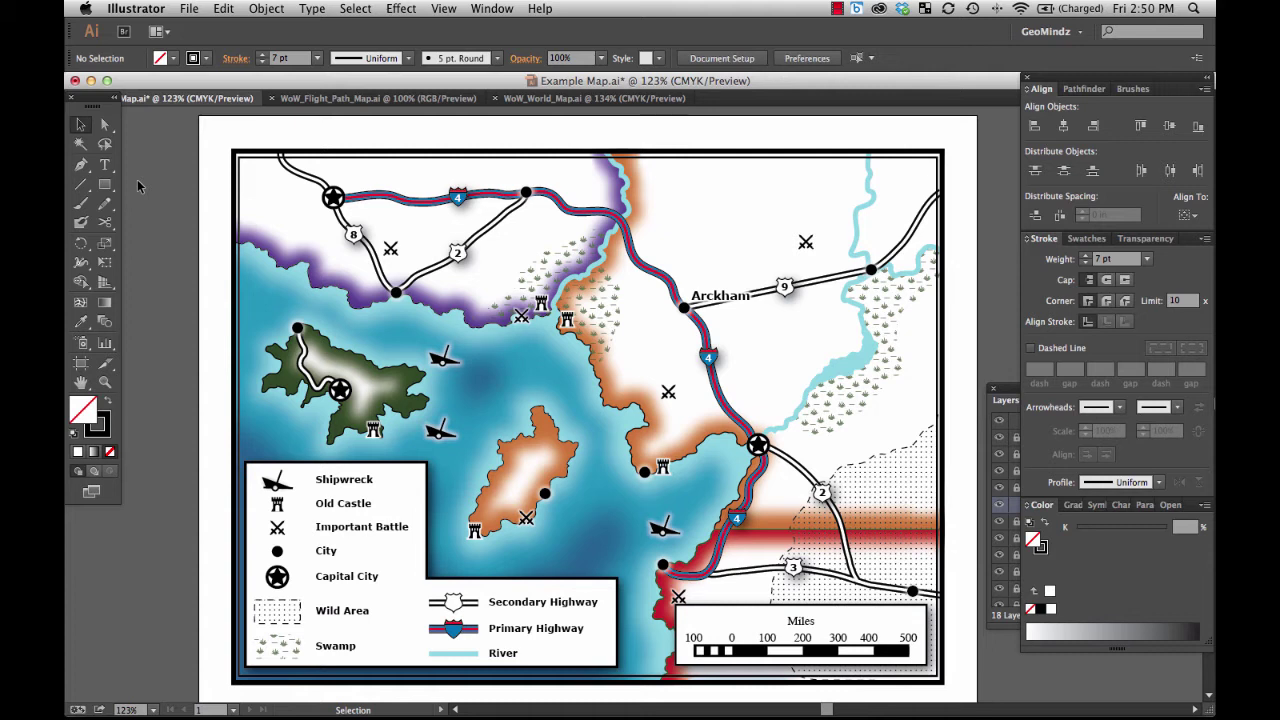
Step: Draw a short vertical line below Arckham with a 5 pt stroke
left_click(81, 184)
left_click_drag(767, 332, 770, 397)
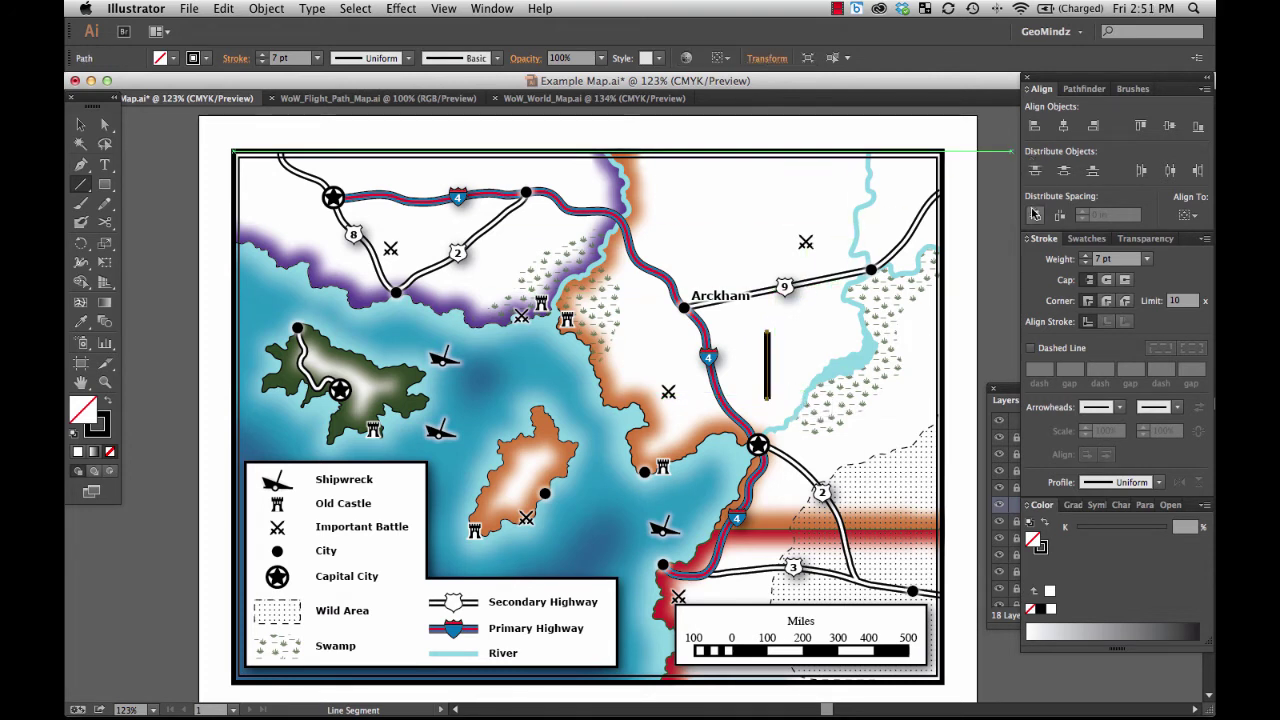
left_click(1084, 263)
left_click(1084, 263)
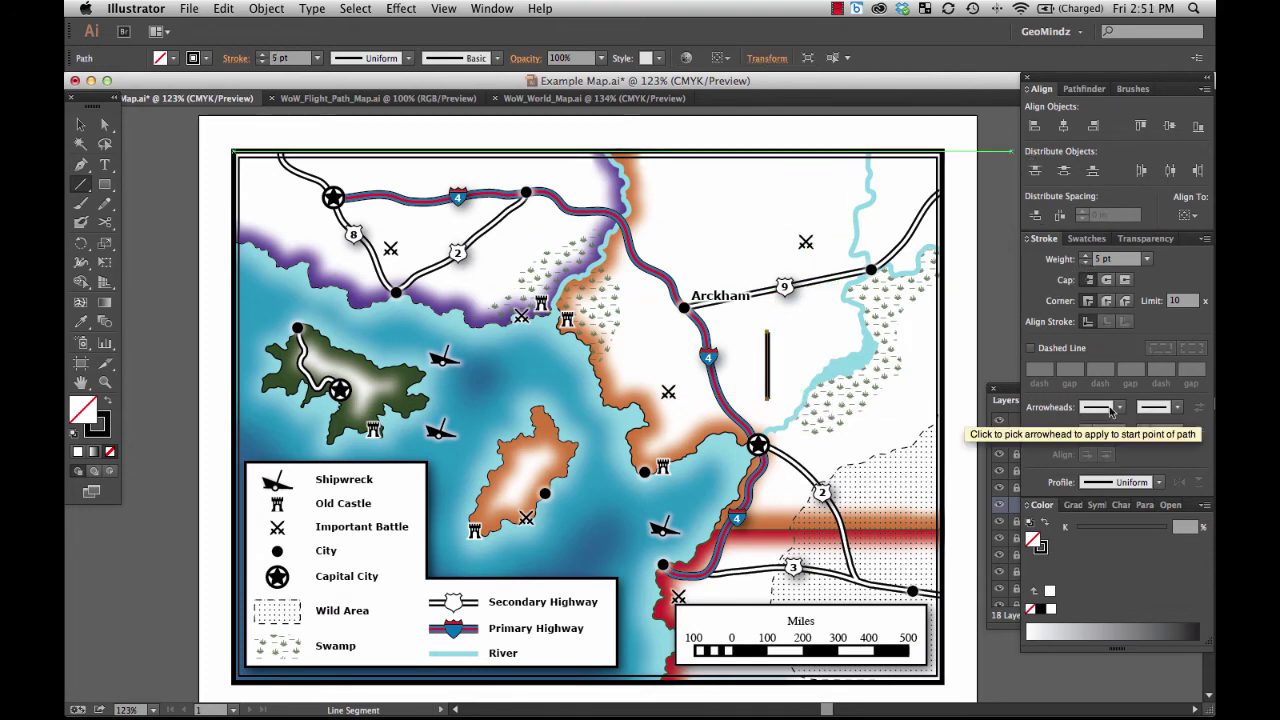
Step: Put an Arrow 7 arrowhead on the line's start, scaled to 45%, with no end arrowhead
left_click(1175, 407)
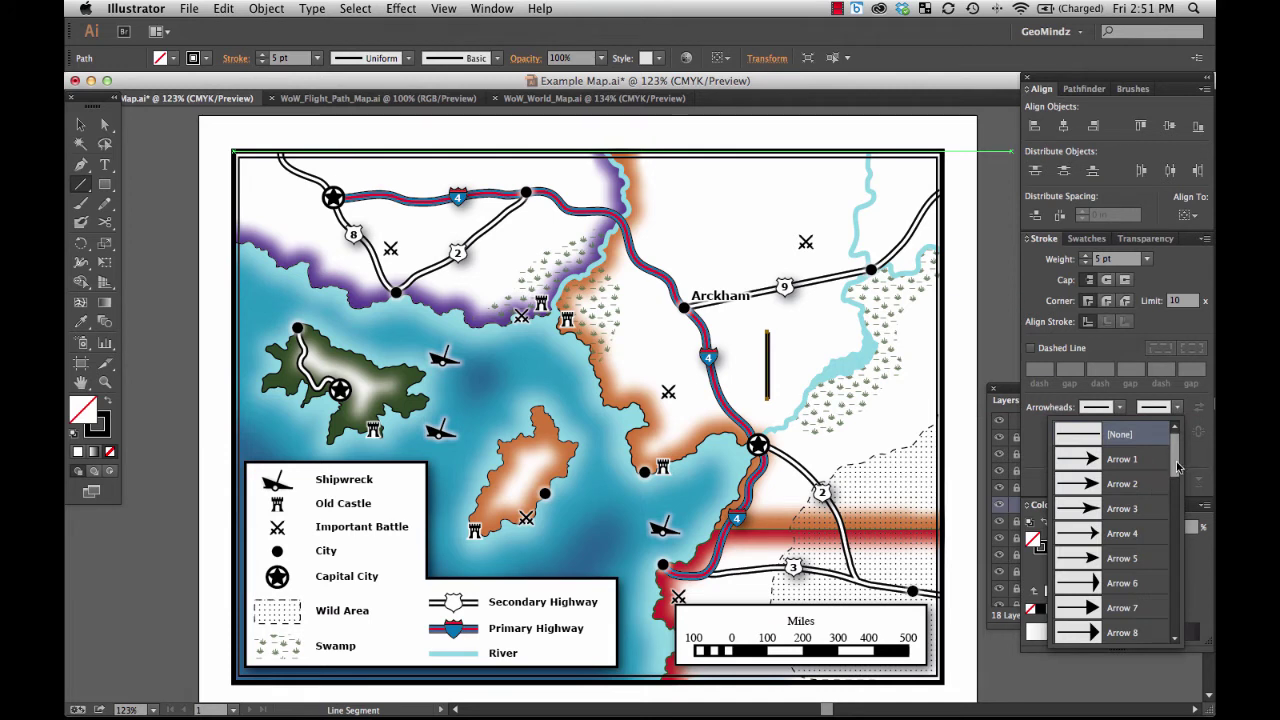
left_click(1111, 599)
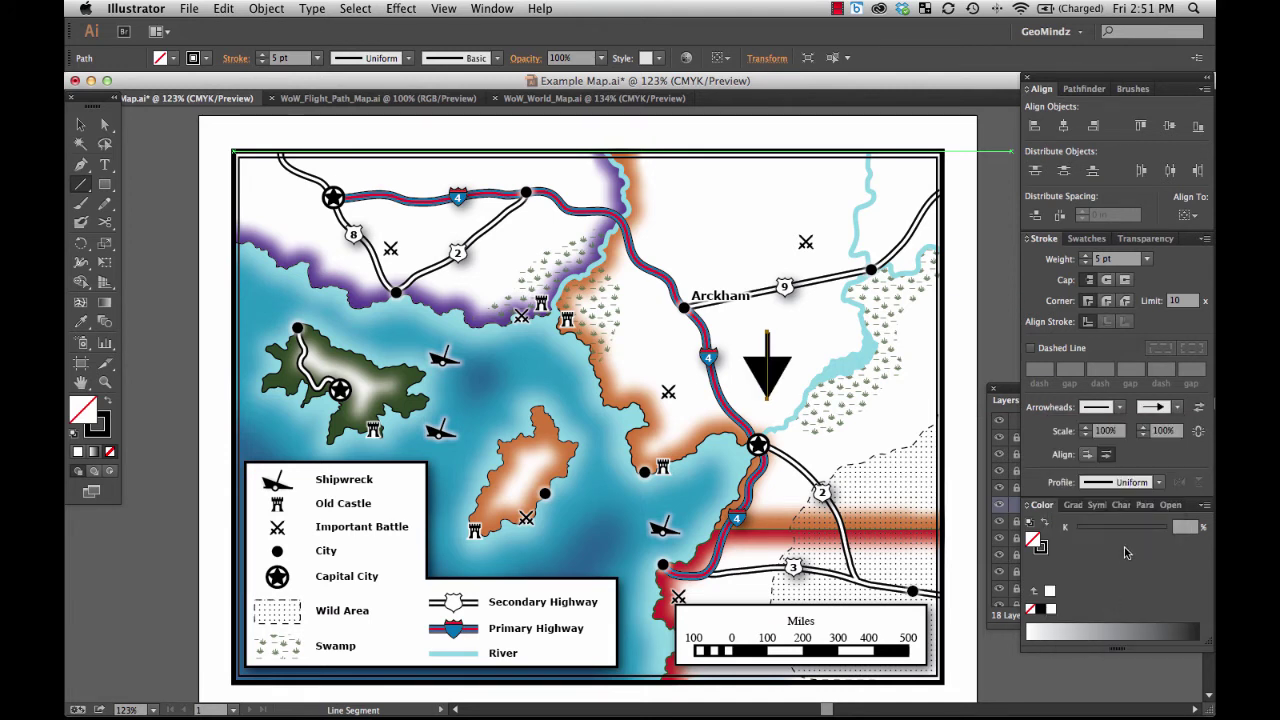
left_click(1175, 407)
left_click(1062, 434)
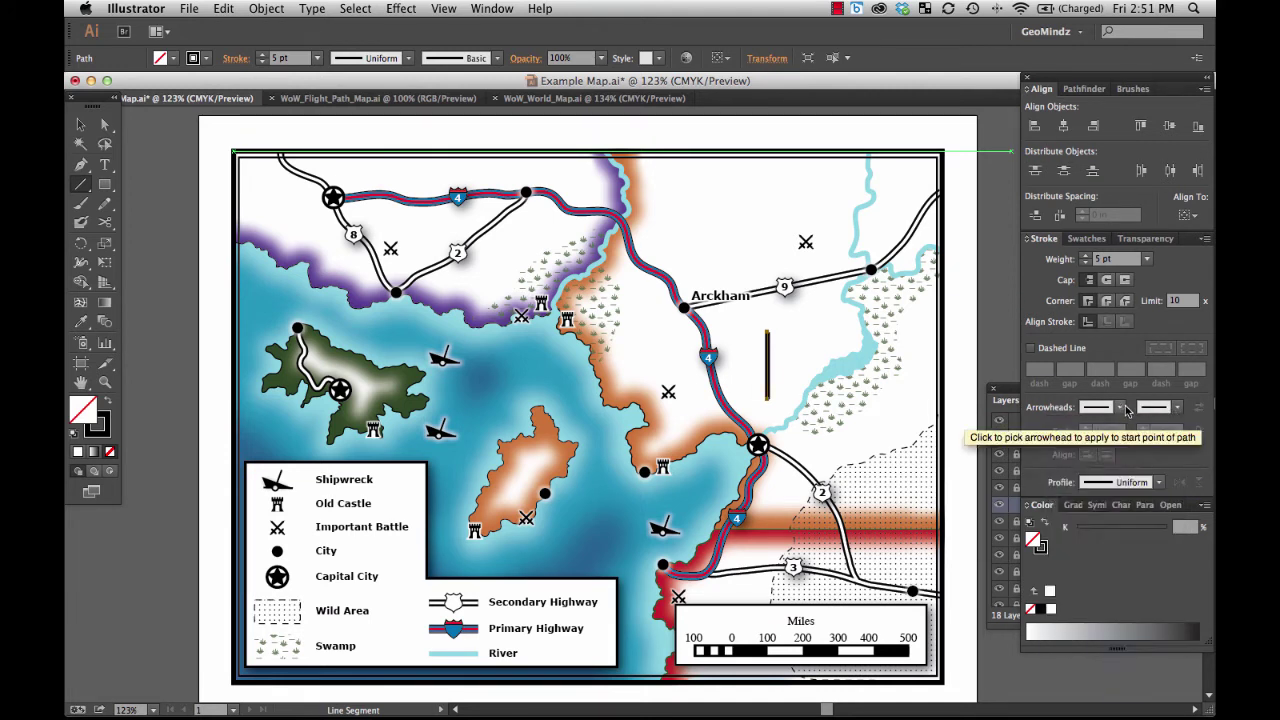
left_click(1119, 407)
left_click(1074, 608)
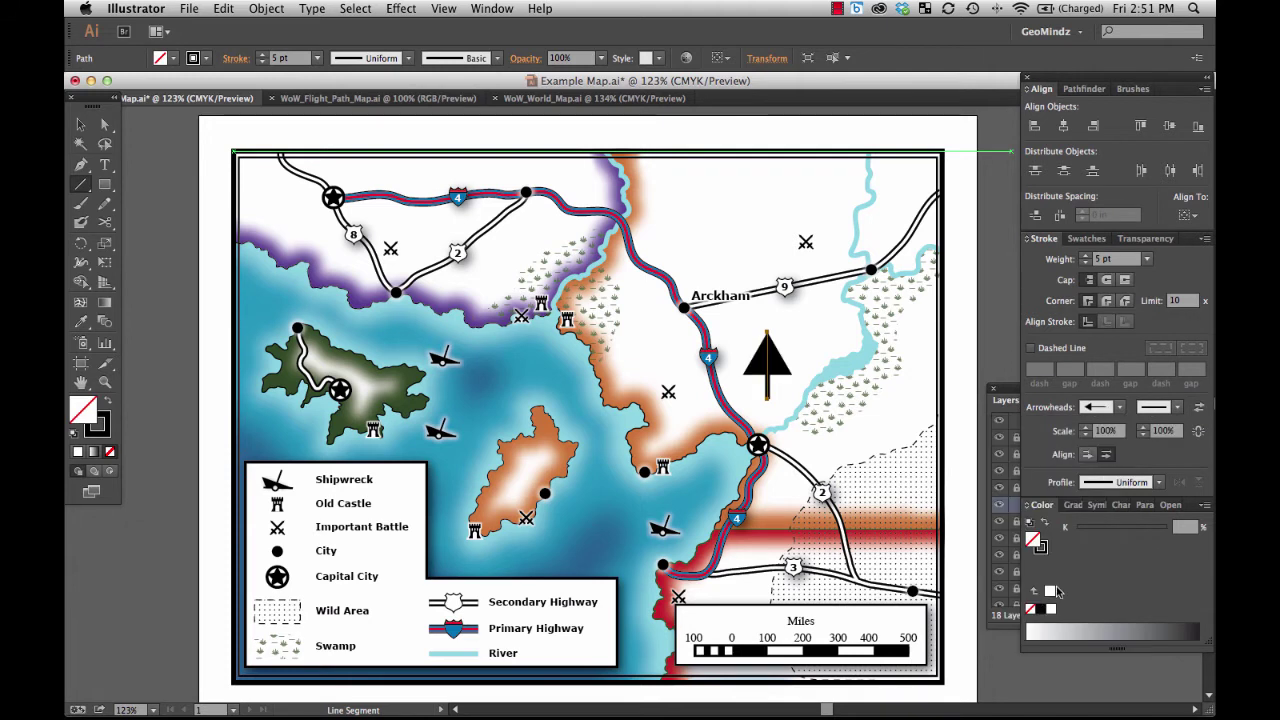
left_click(1084, 436)
left_click(1084, 436)
left_click(1085, 436)
Step: Add an N label above the arrow at 14 pt
key("v")
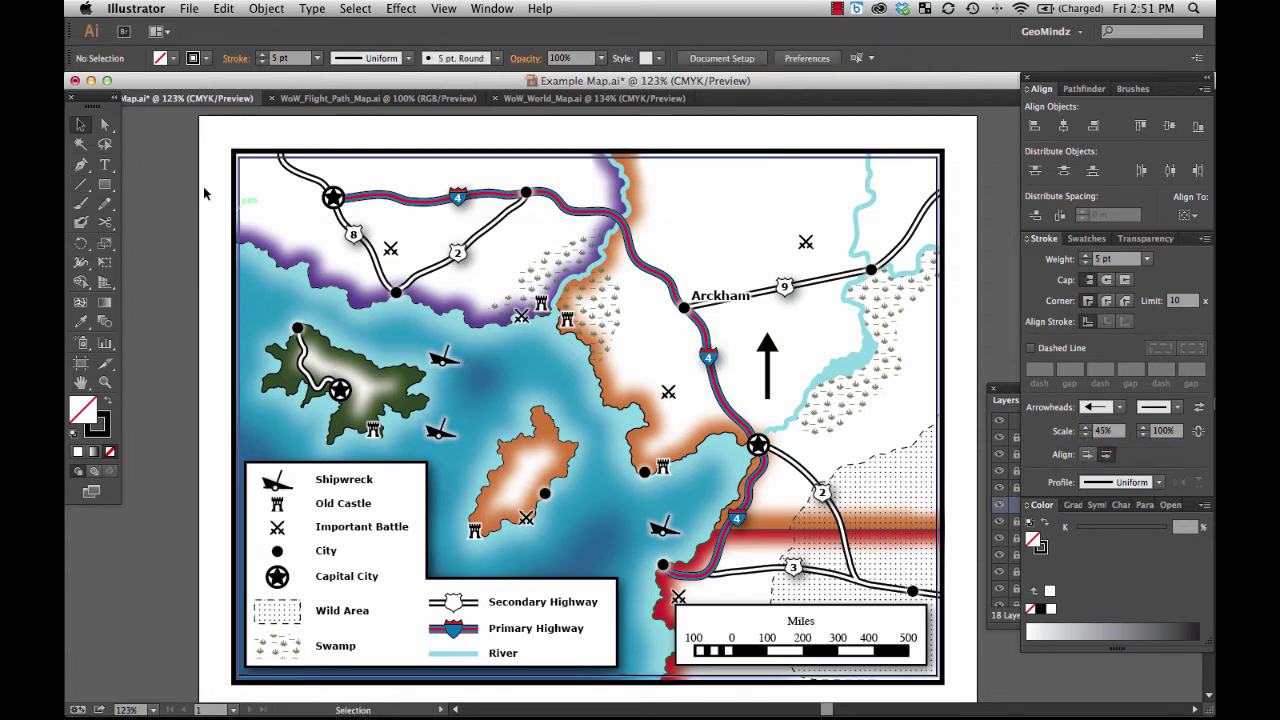
left_click(104, 164)
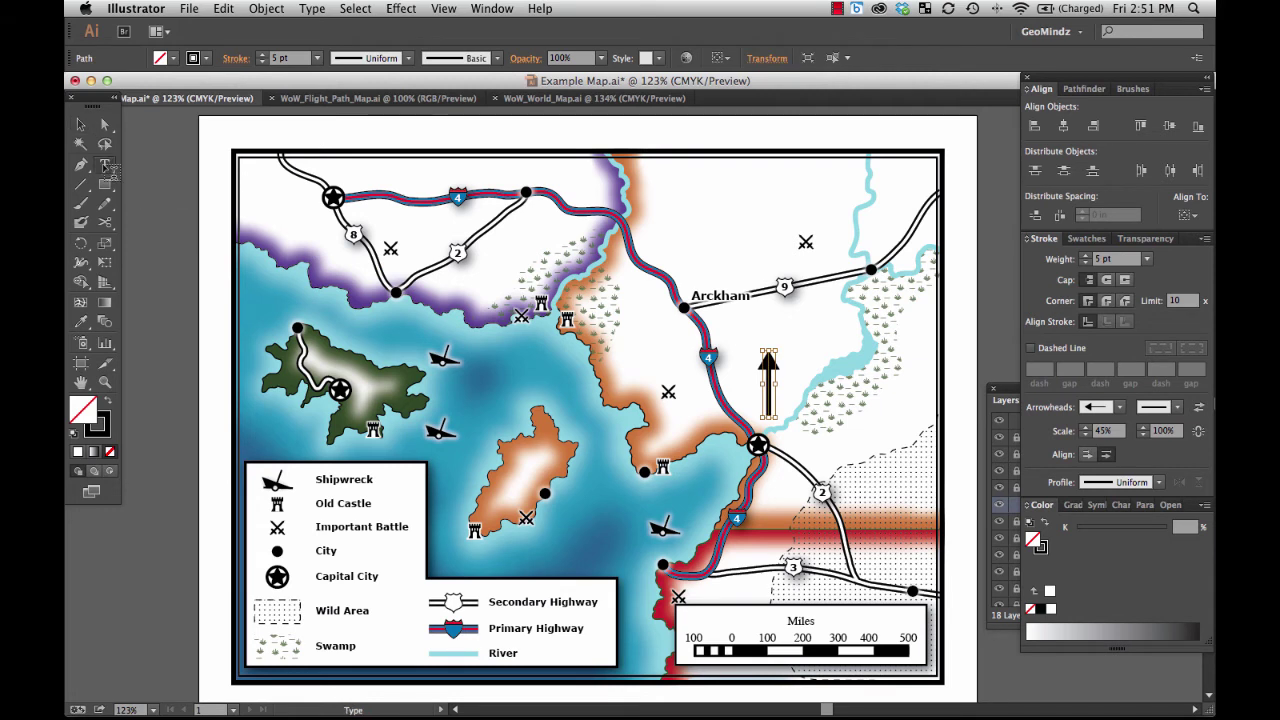
left_click(750, 318)
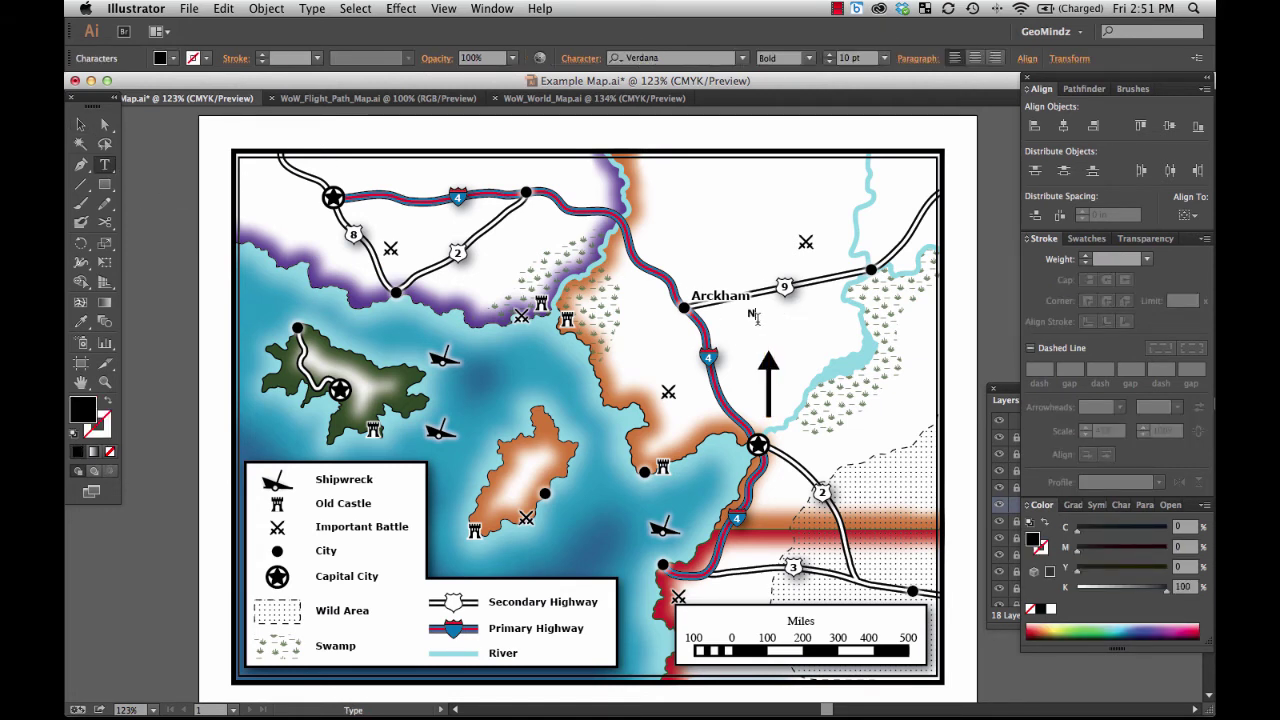
left_click(875, 60)
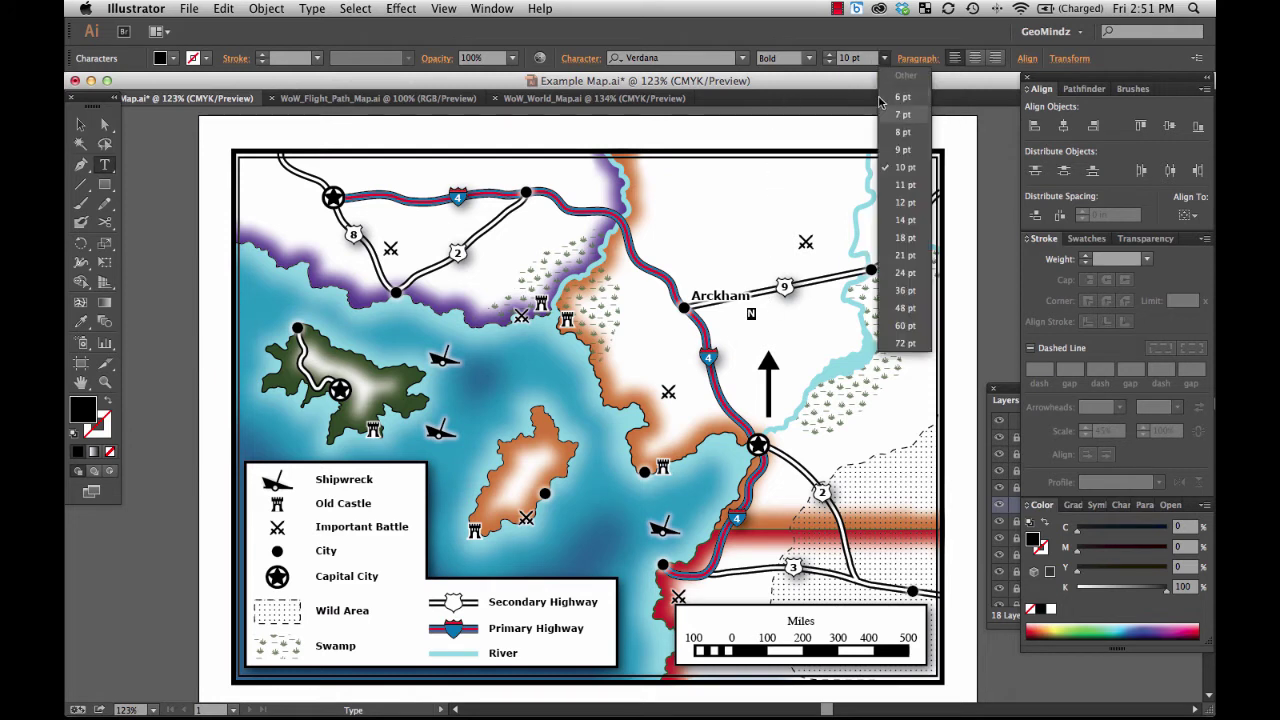
left_click(908, 219)
Step: Centre the N and the arrow horizontally on each other
key("Escape")
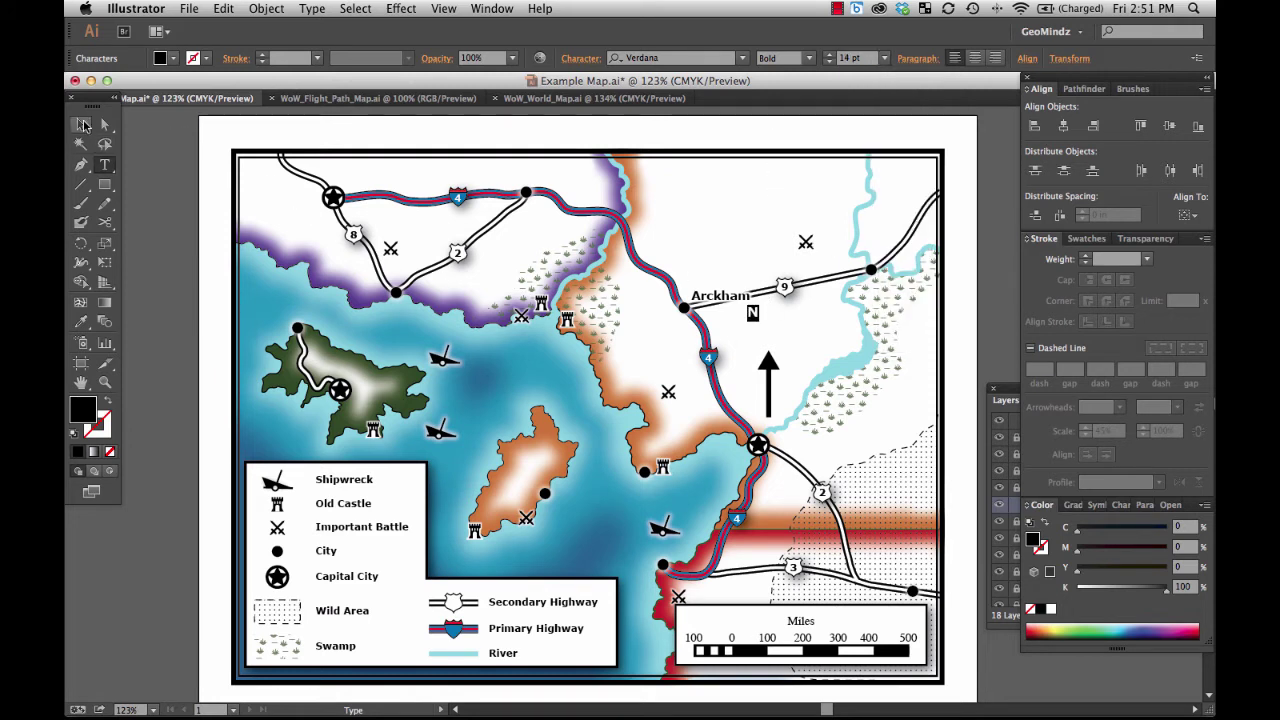
left_click_drag(852, 336, 775, 381)
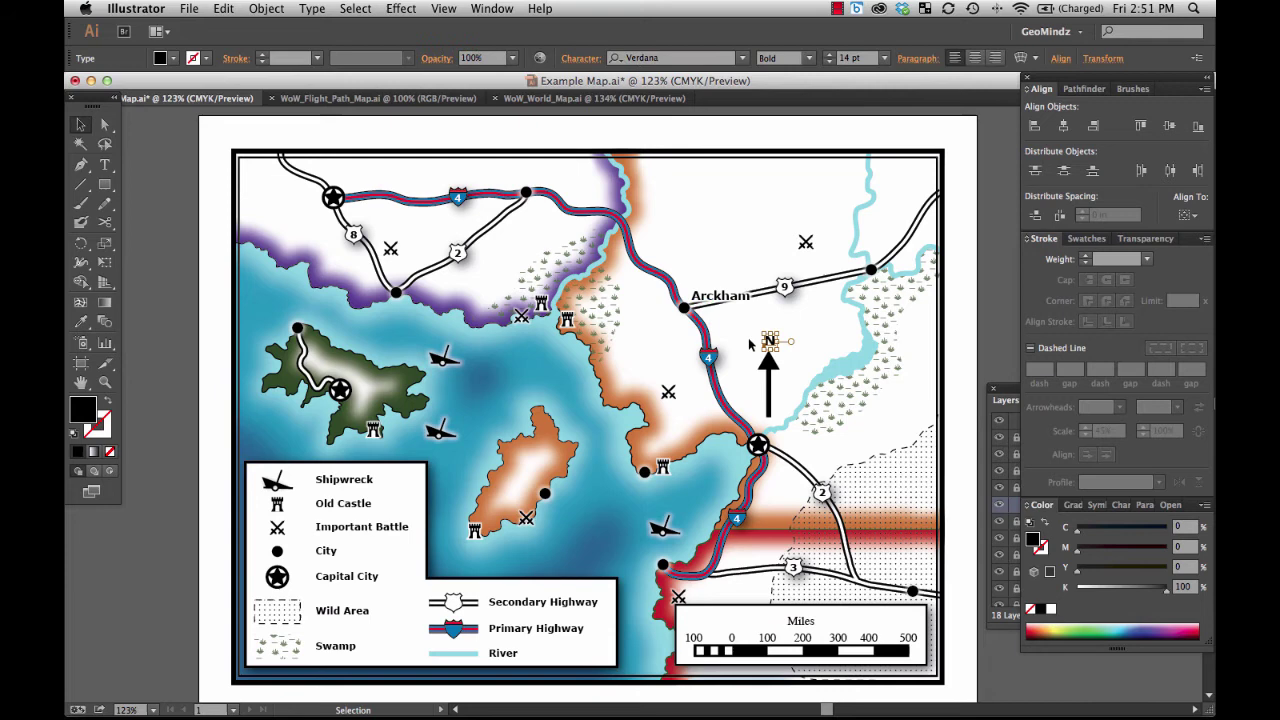
left_click(1063, 125)
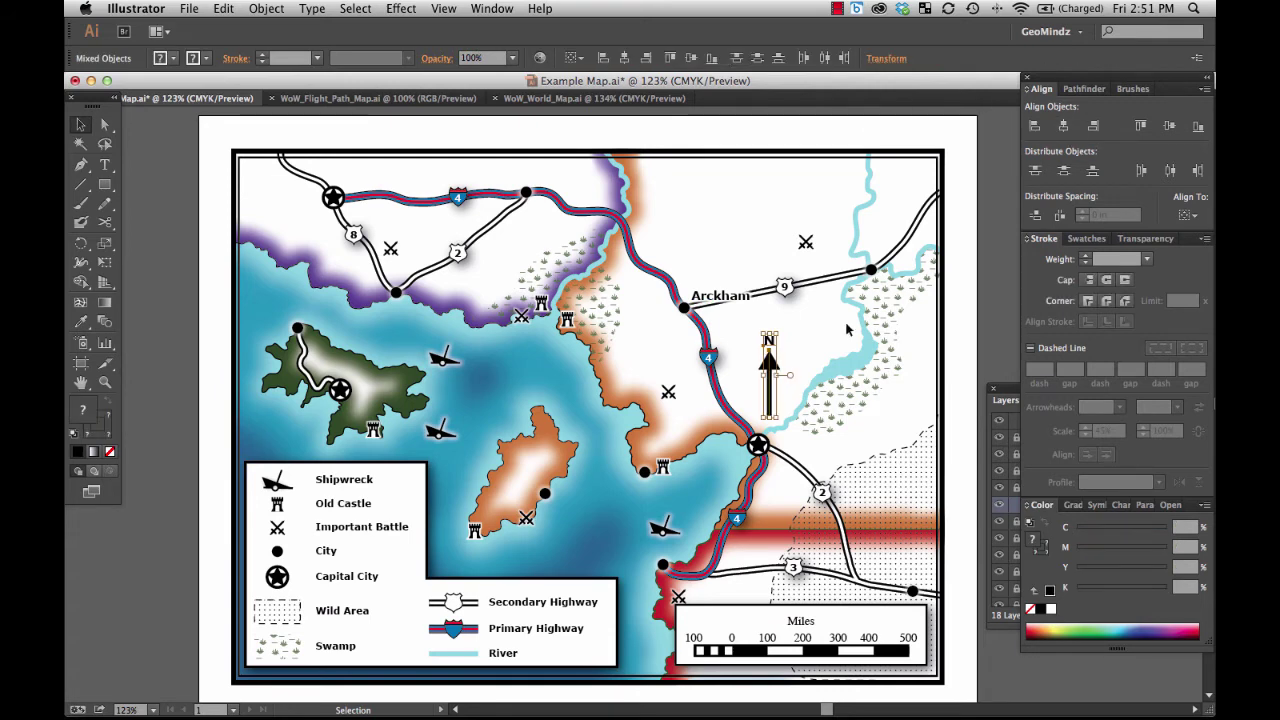
left_click(808, 350)
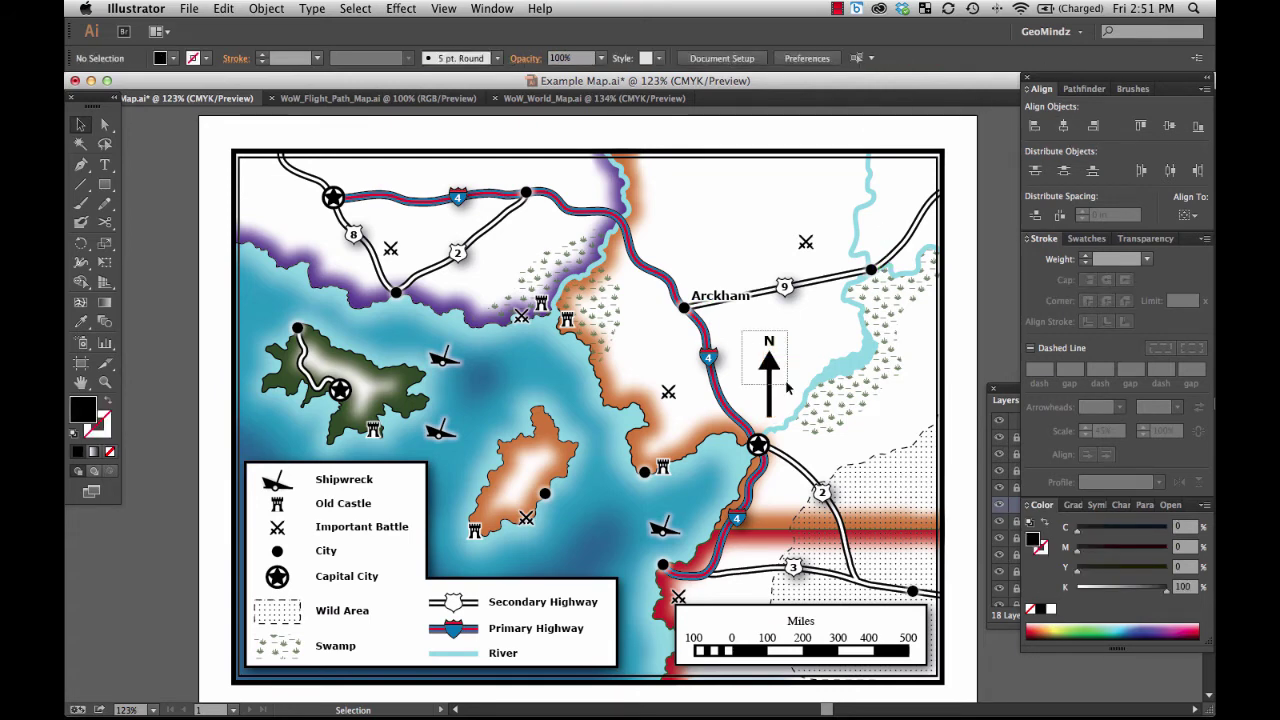
Step: Group the N with the arrow line
left_click(768, 345)
left_click(777, 380)
left_click(770, 378)
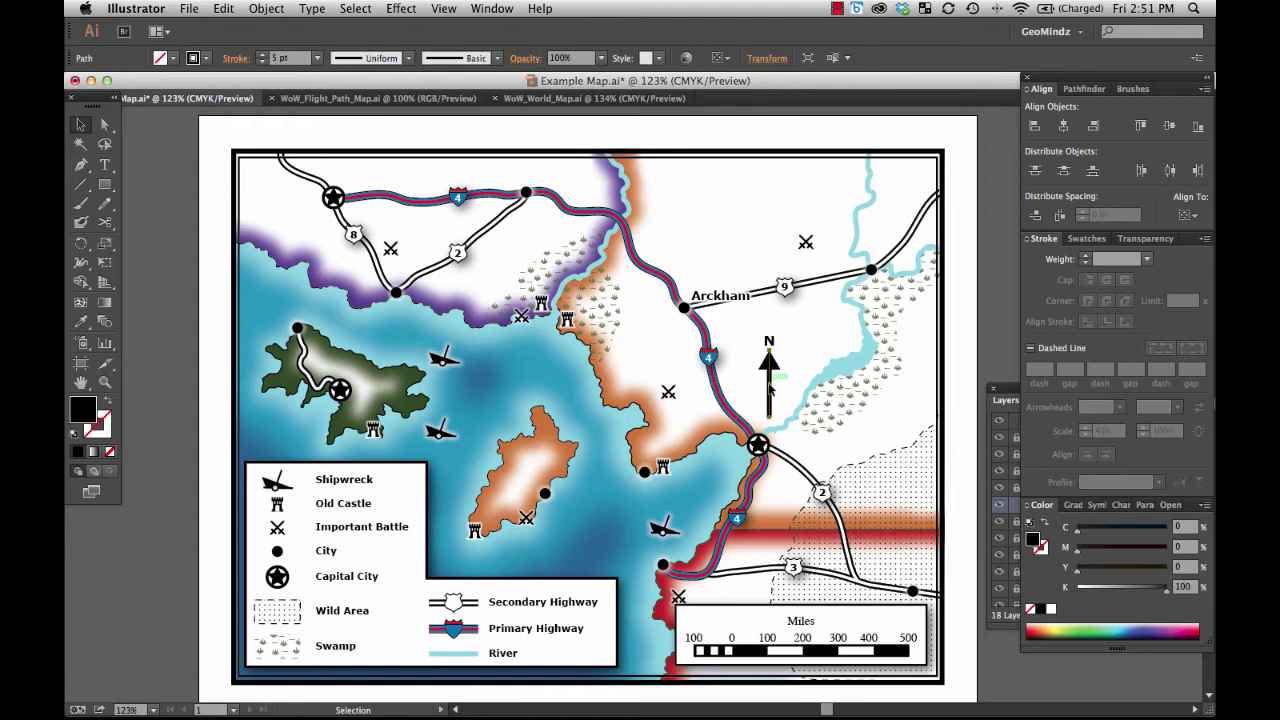
left_click(769, 342, "shift")
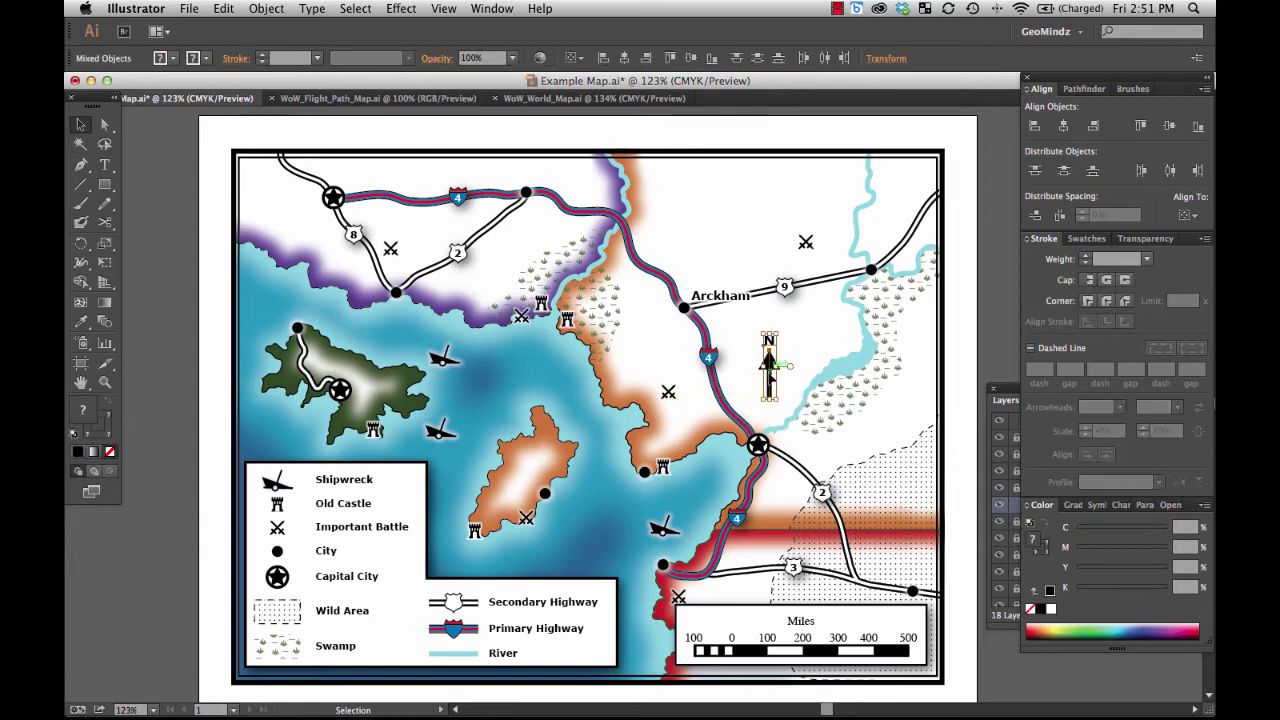
right_click(783, 370)
left_click(811, 450)
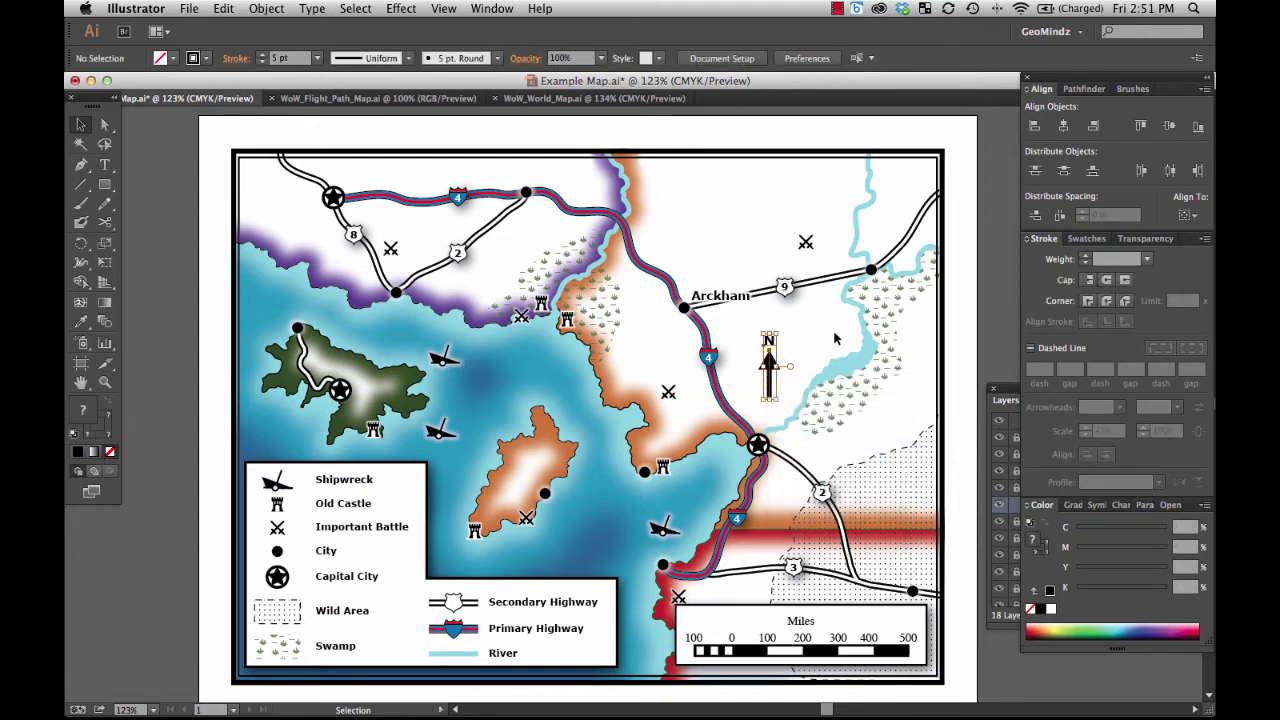
Step: Move the north arrow to the map's bottom right corner
left_click(788, 424)
left_click_drag(776, 376, 912, 562)
key("super+shift+a")
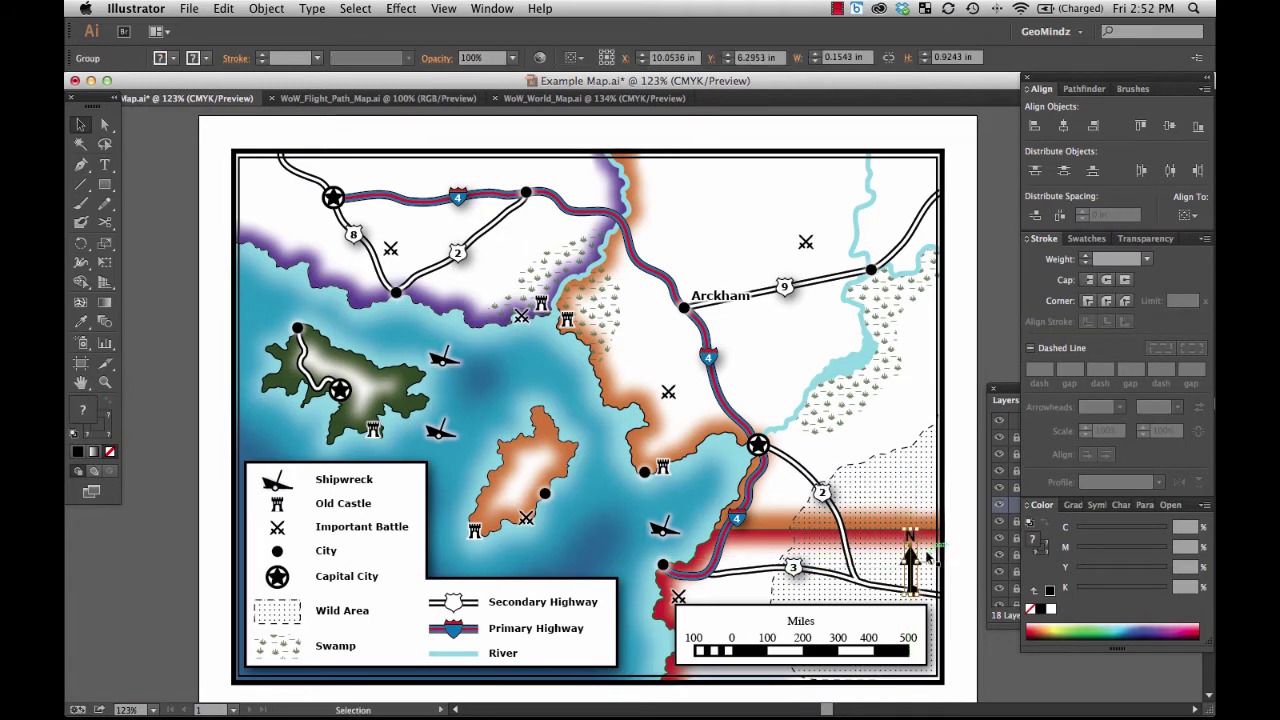
left_click(963, 545)
Step: Draw a rectangle around the north arrow with a white fill and black outline
left_click(104, 184)
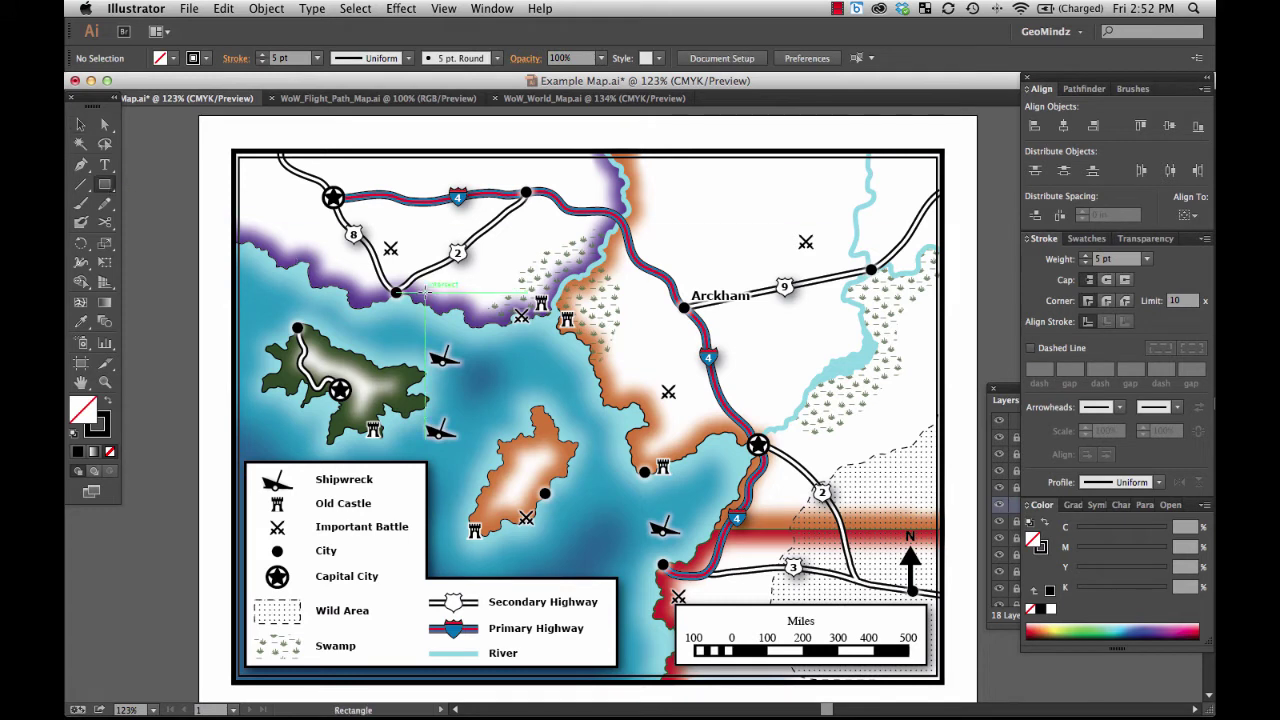
left_click_drag(886, 520, 928, 603)
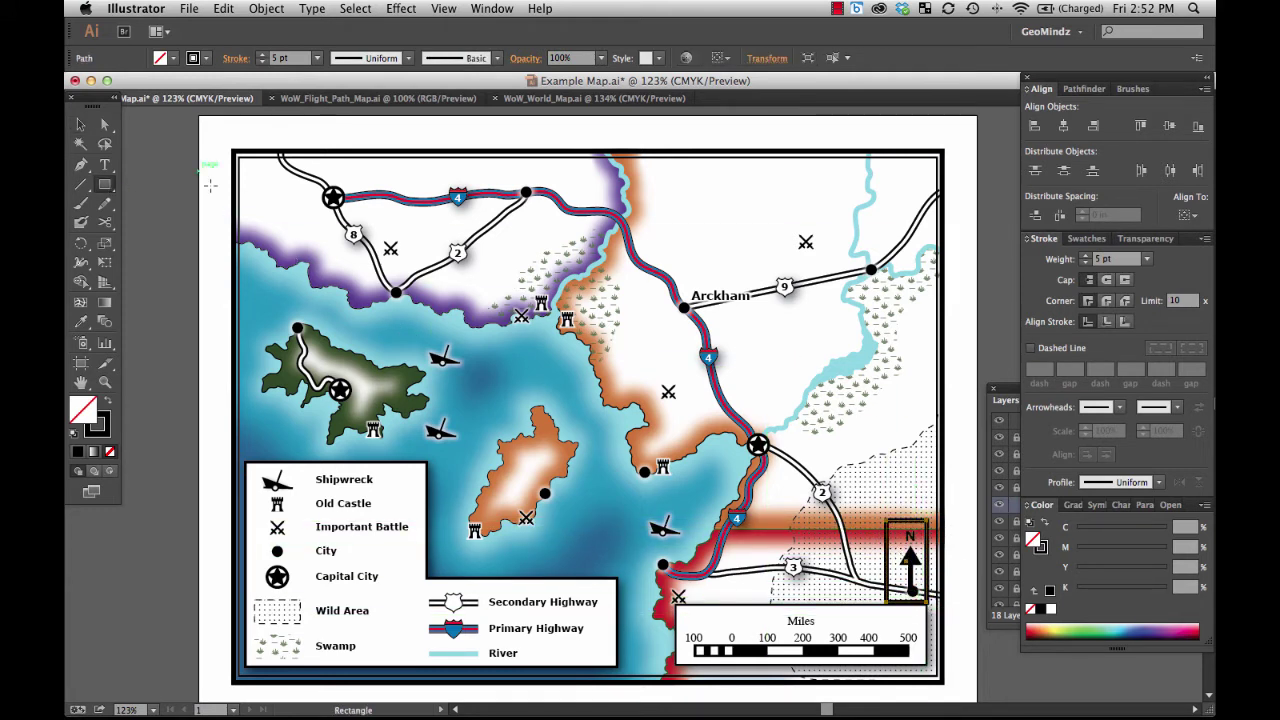
left_click(73, 432)
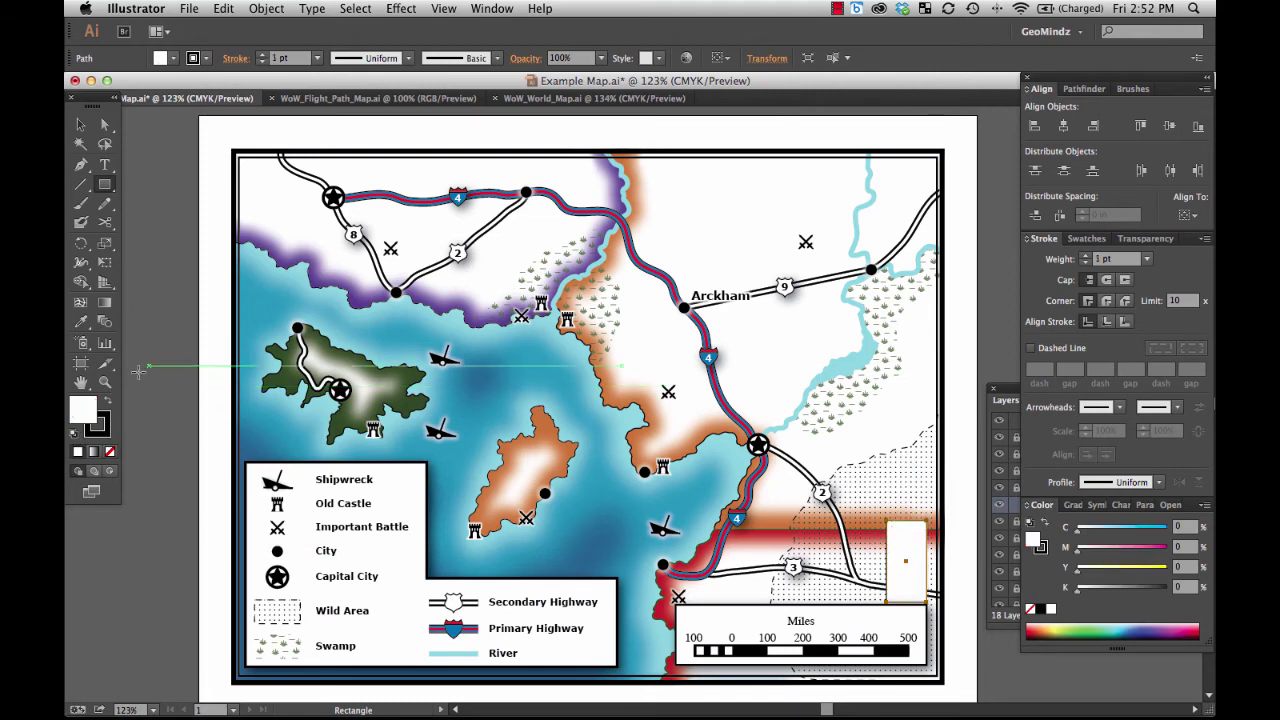
left_click(82, 126)
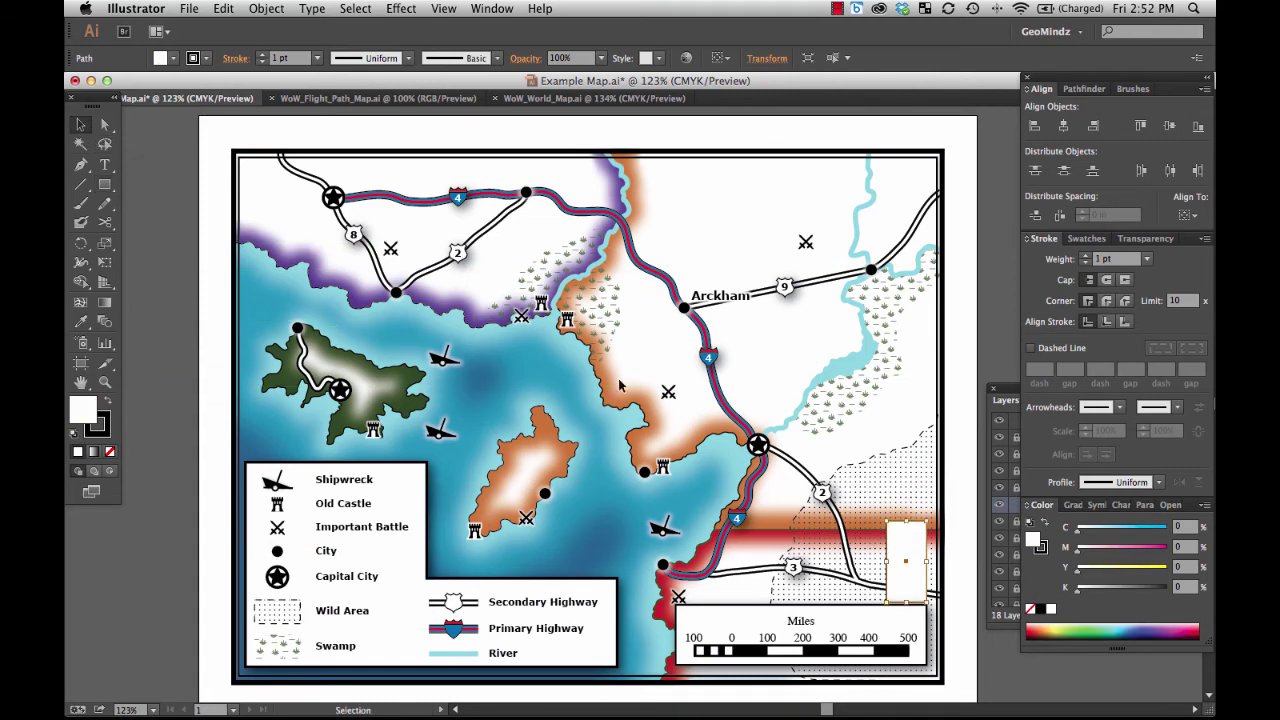
Step: Send the white box backward so it sits behind the north arrow
right_click(897, 545)
right_click(905, 548)
mouse_move(957, 686)
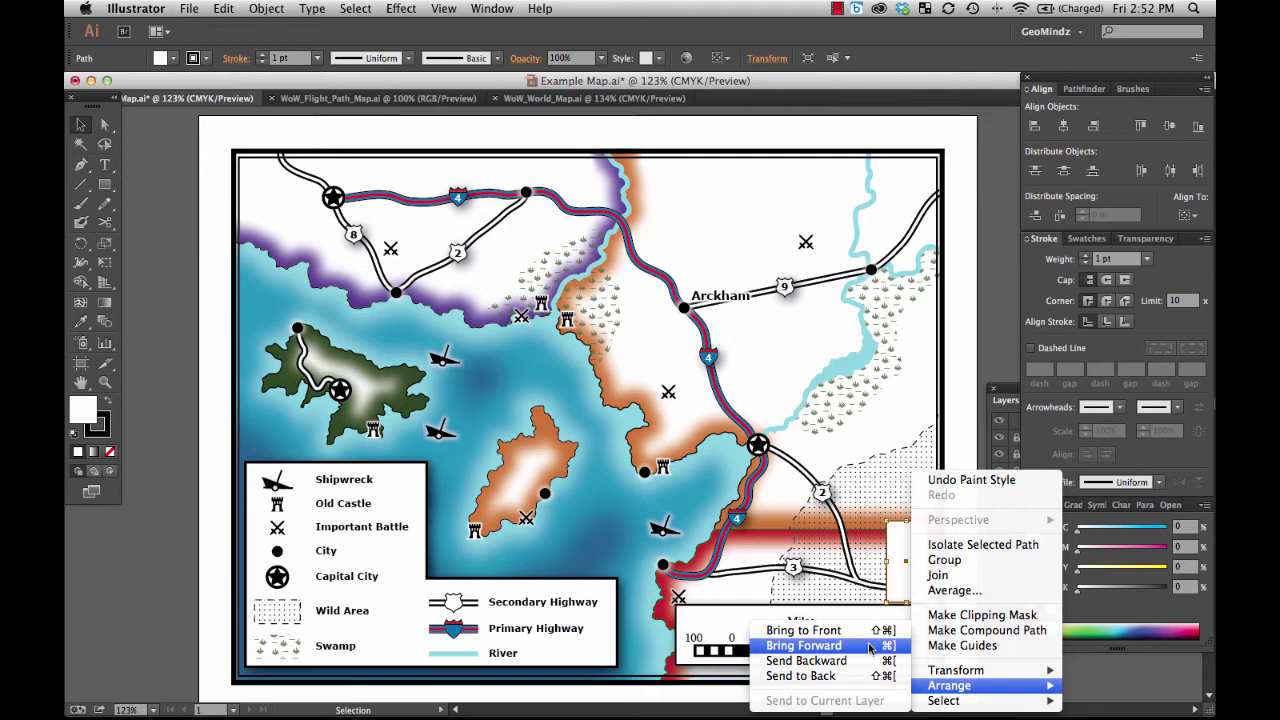
left_click(868, 676)
Step: Centre the north arrow horizontally on its white box, then select the box
key("super+a")
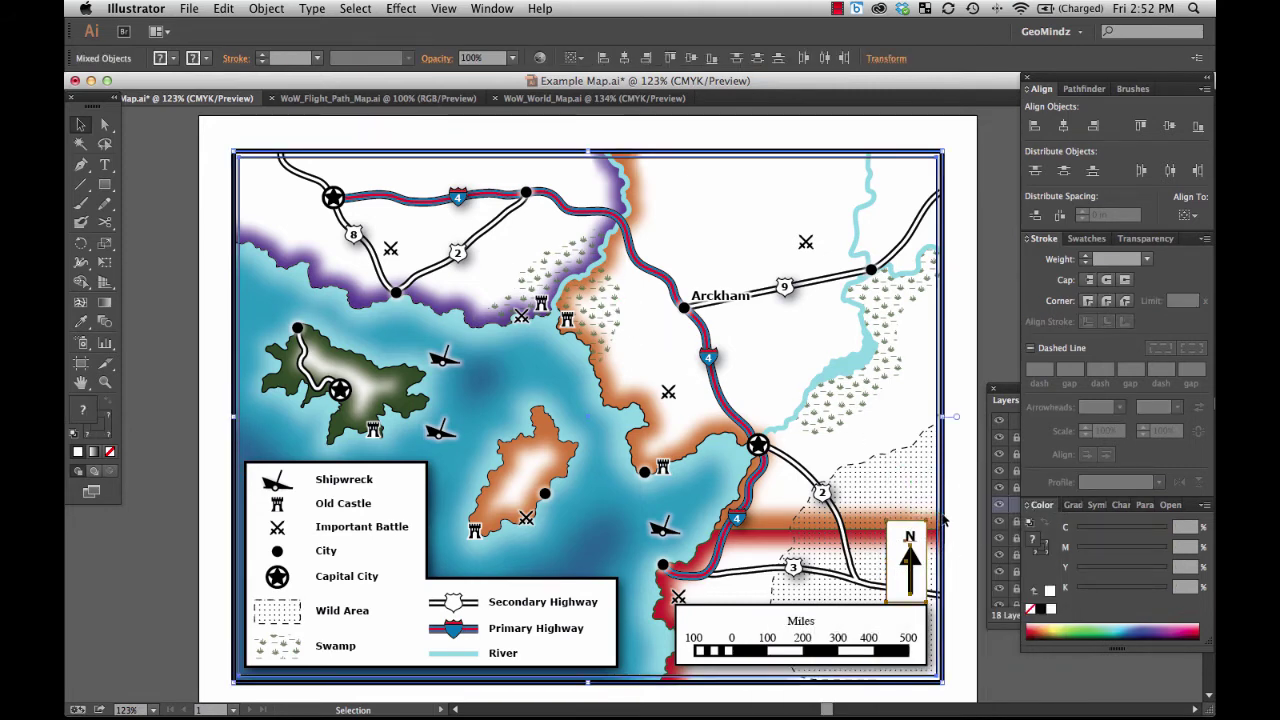
left_click(1010, 401)
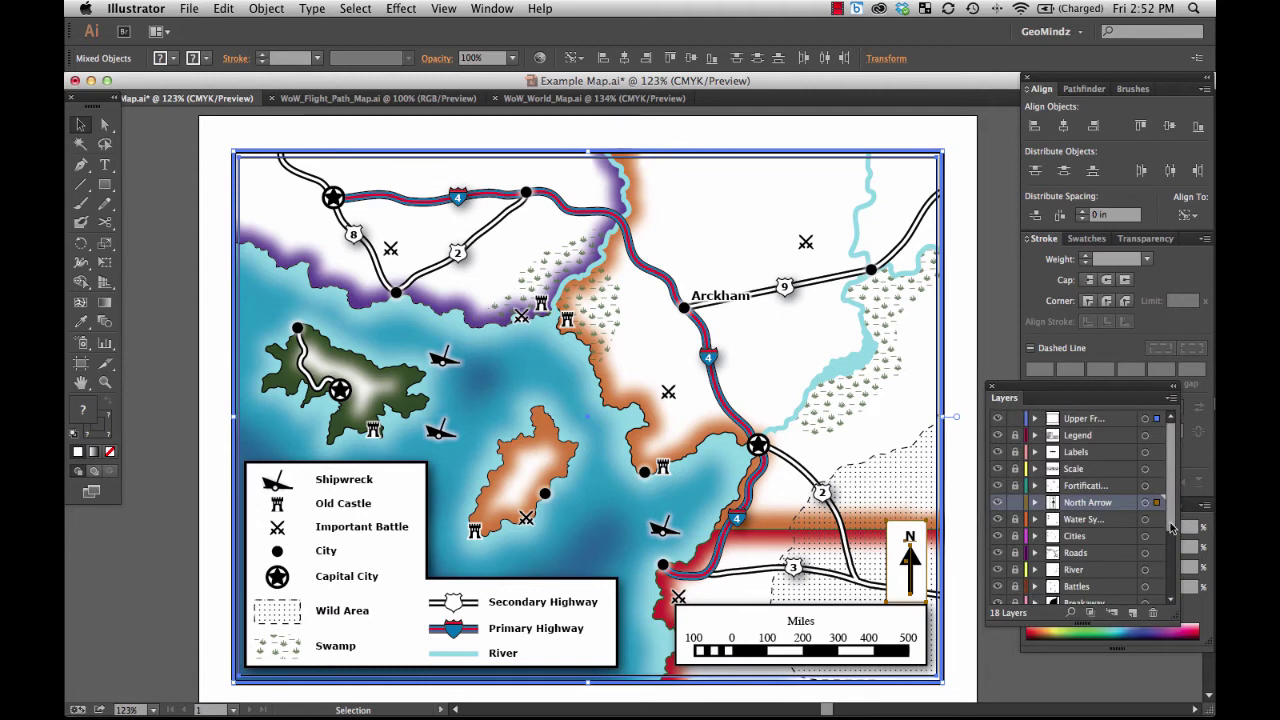
key("shift+super+a")
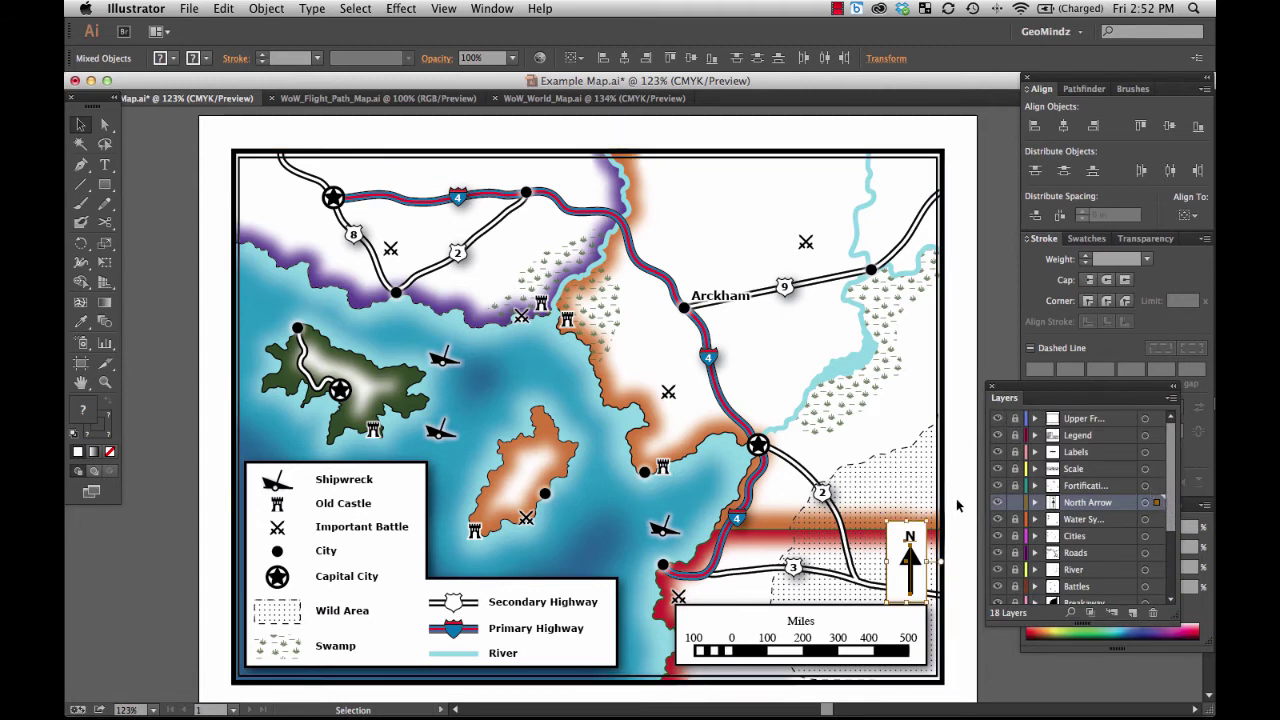
left_click_drag(873, 526, 957, 582)
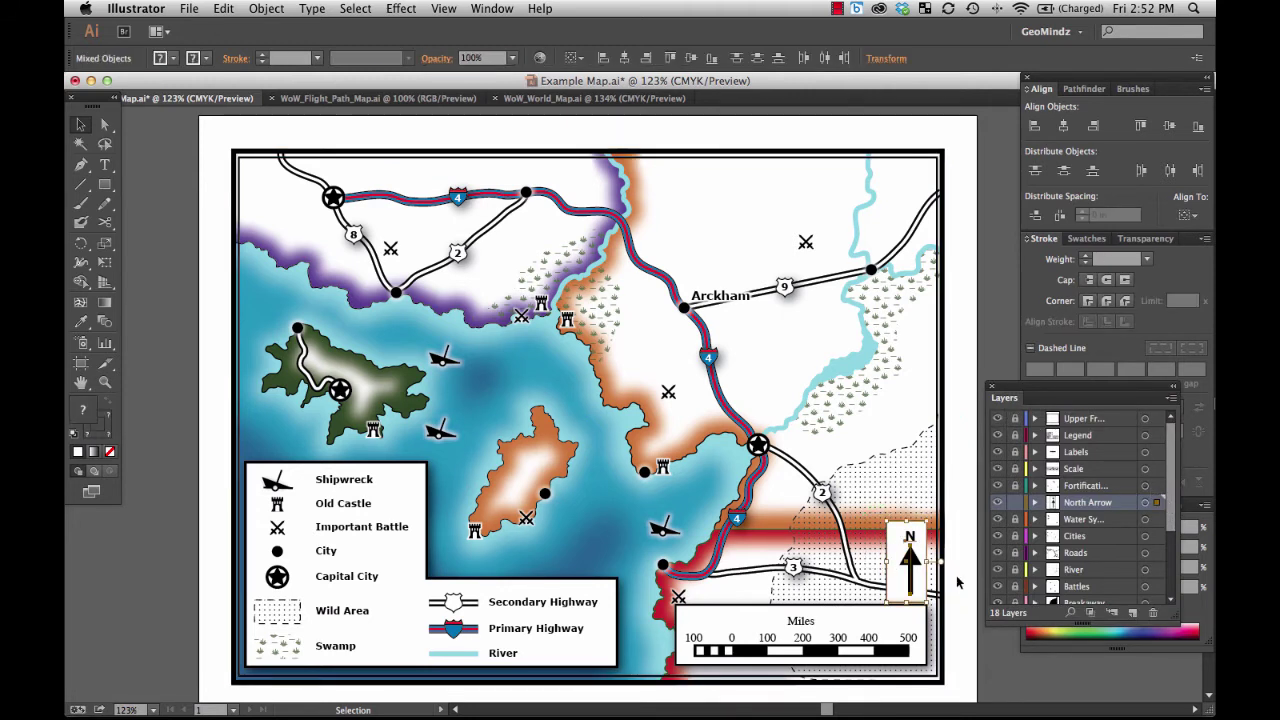
left_click(1063, 126)
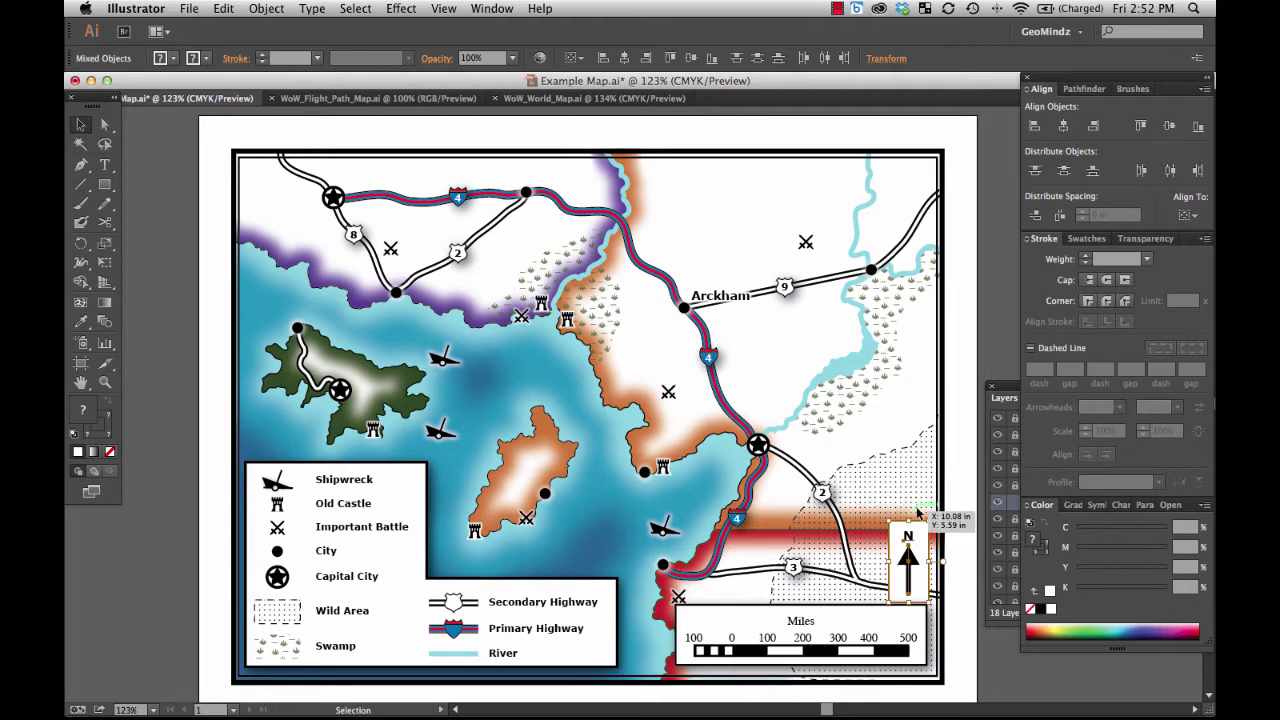
left_click(952, 545)
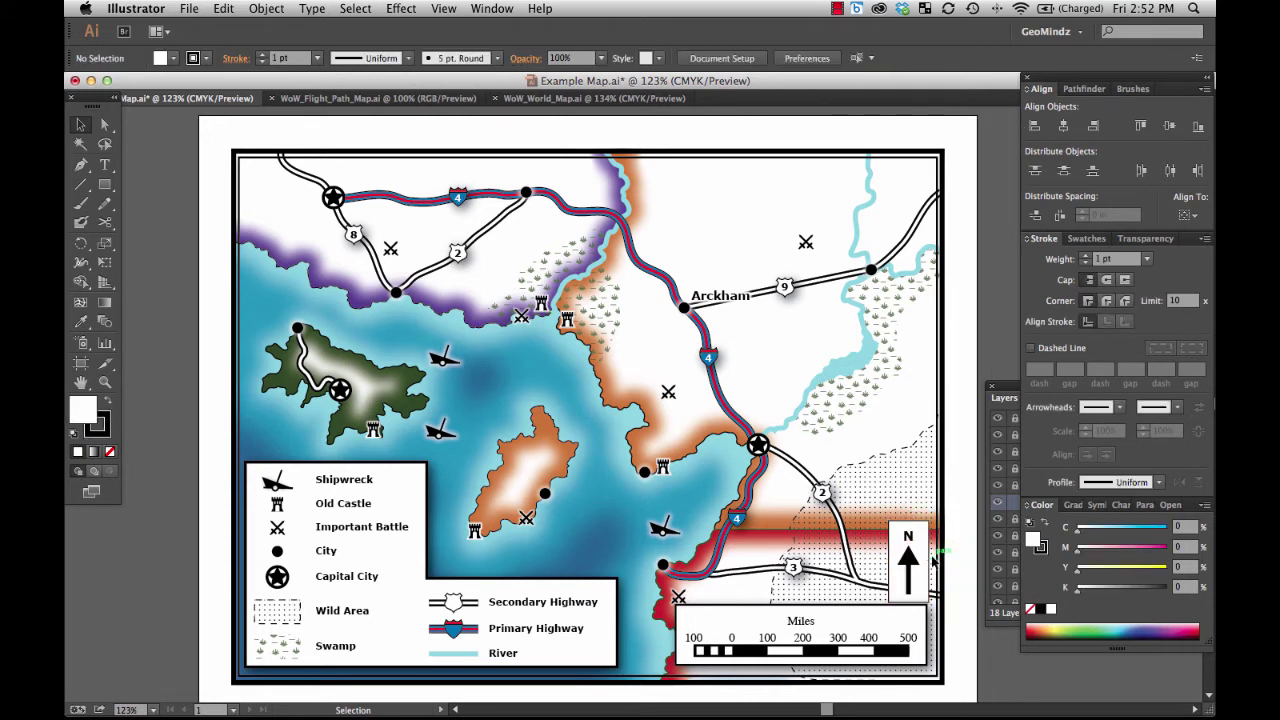
left_click(903, 566)
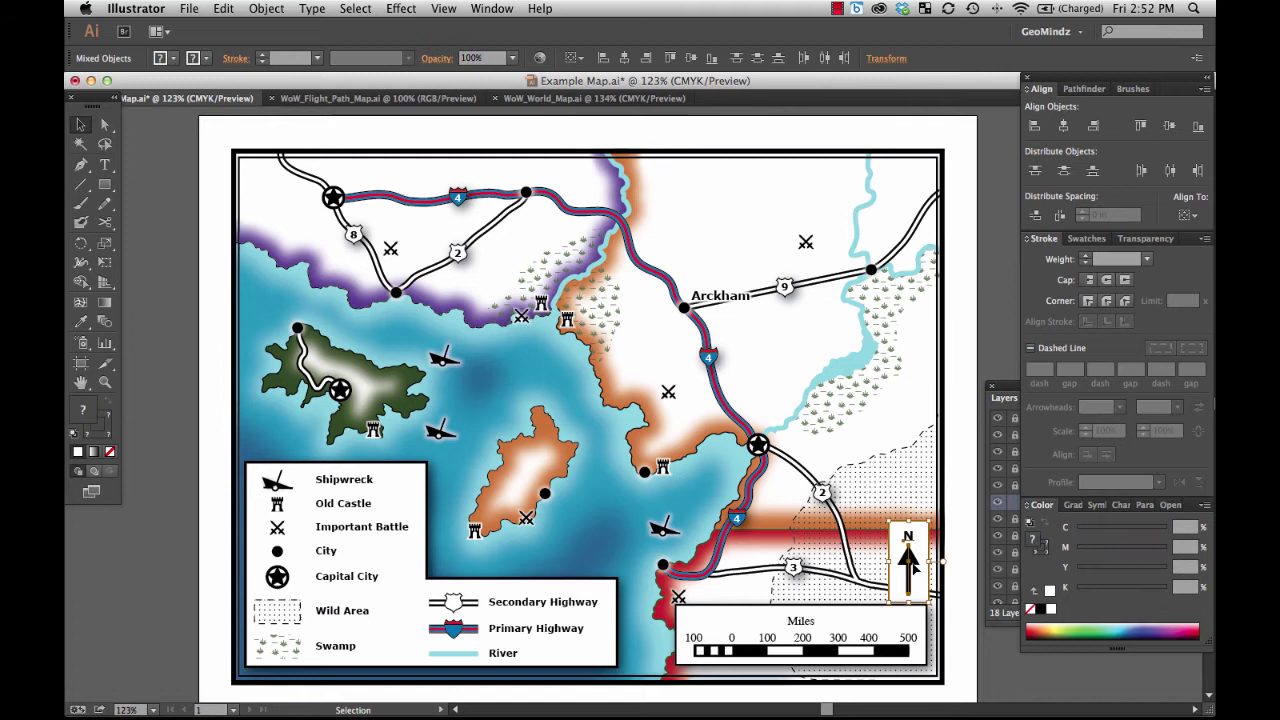
left_click(956, 555)
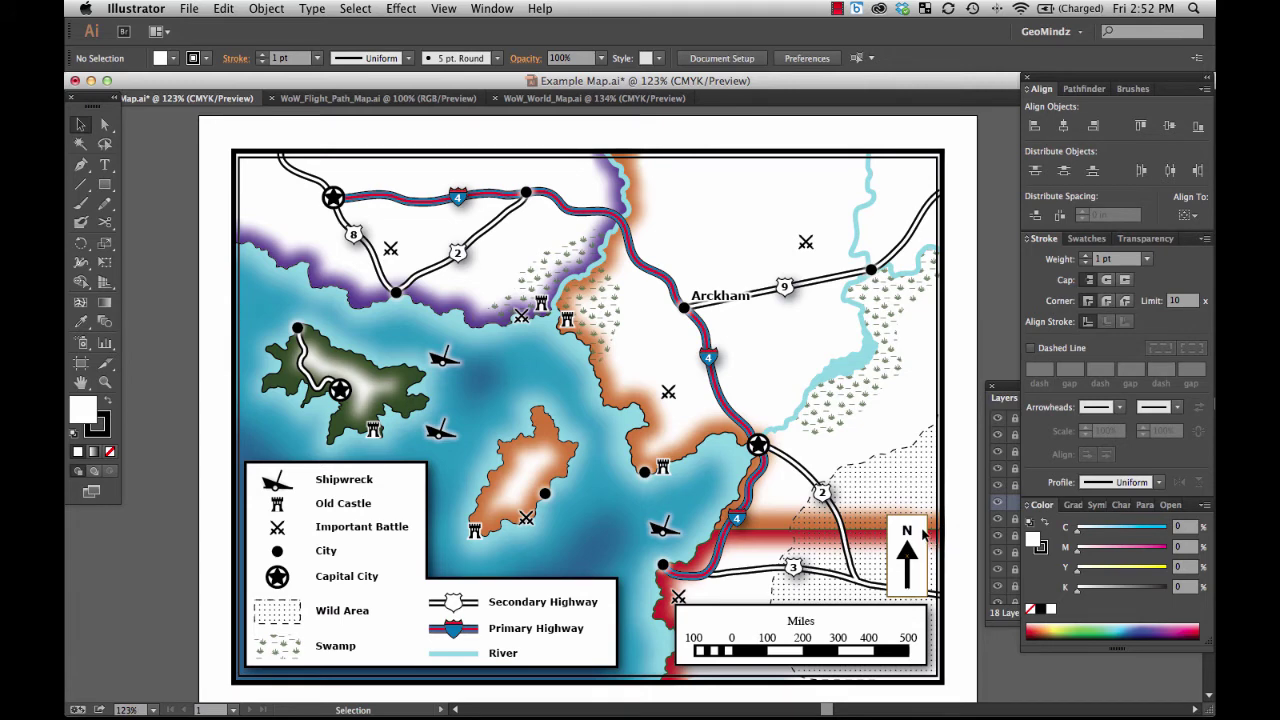
left_click(924, 535)
Step: Apply a default drop shadow (75% opacity, 0.05 in offsets, 0.07 in blur) to the box
left_click(403, 10)
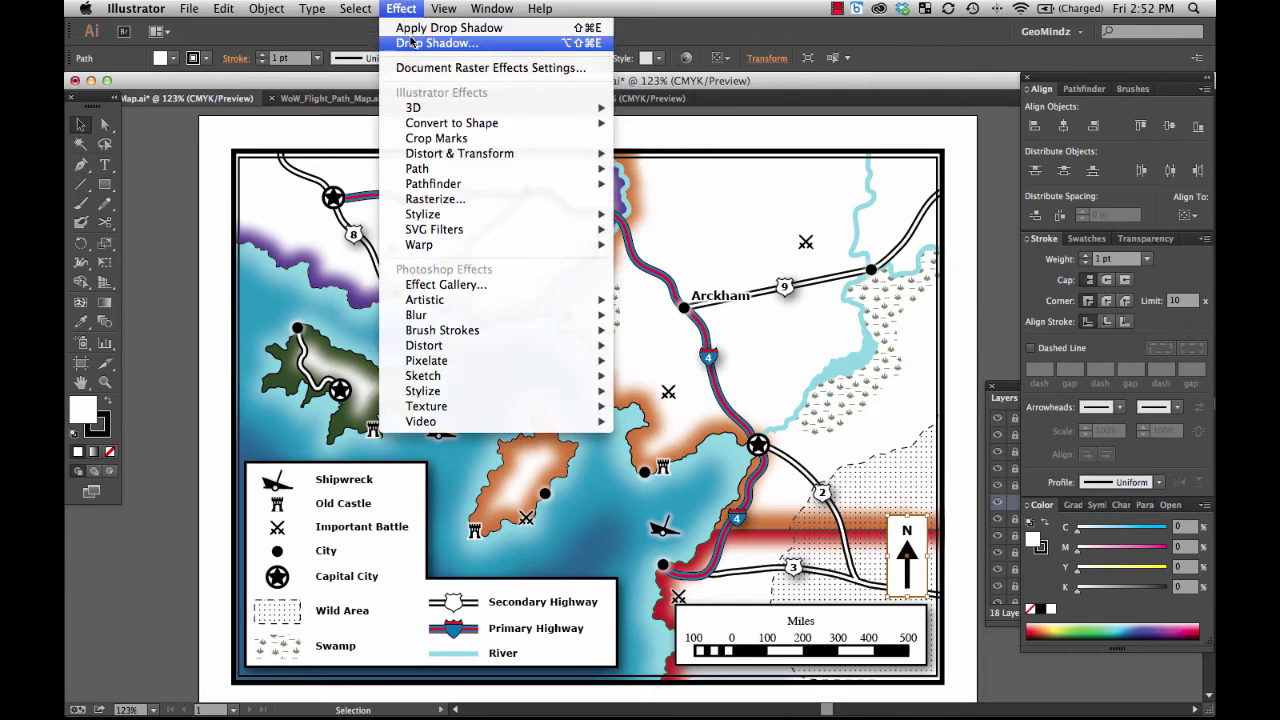
left_click(448, 47)
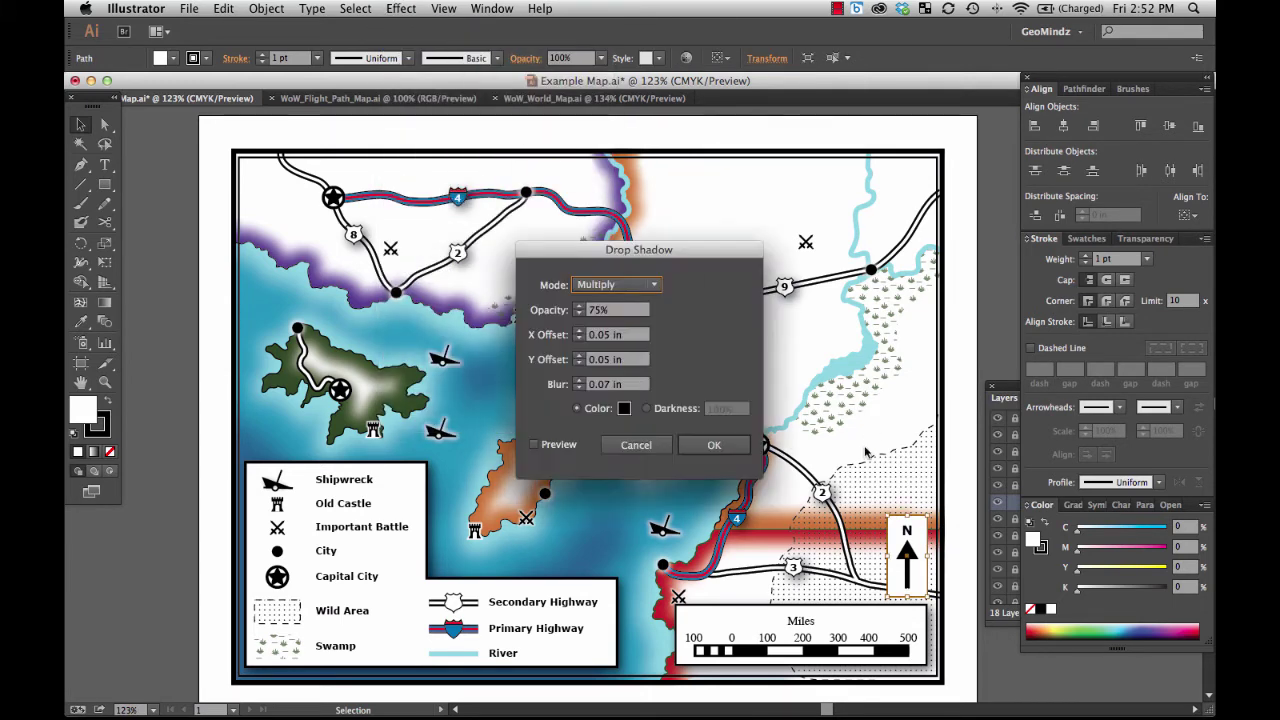
left_click(714, 443)
left_click(995, 425)
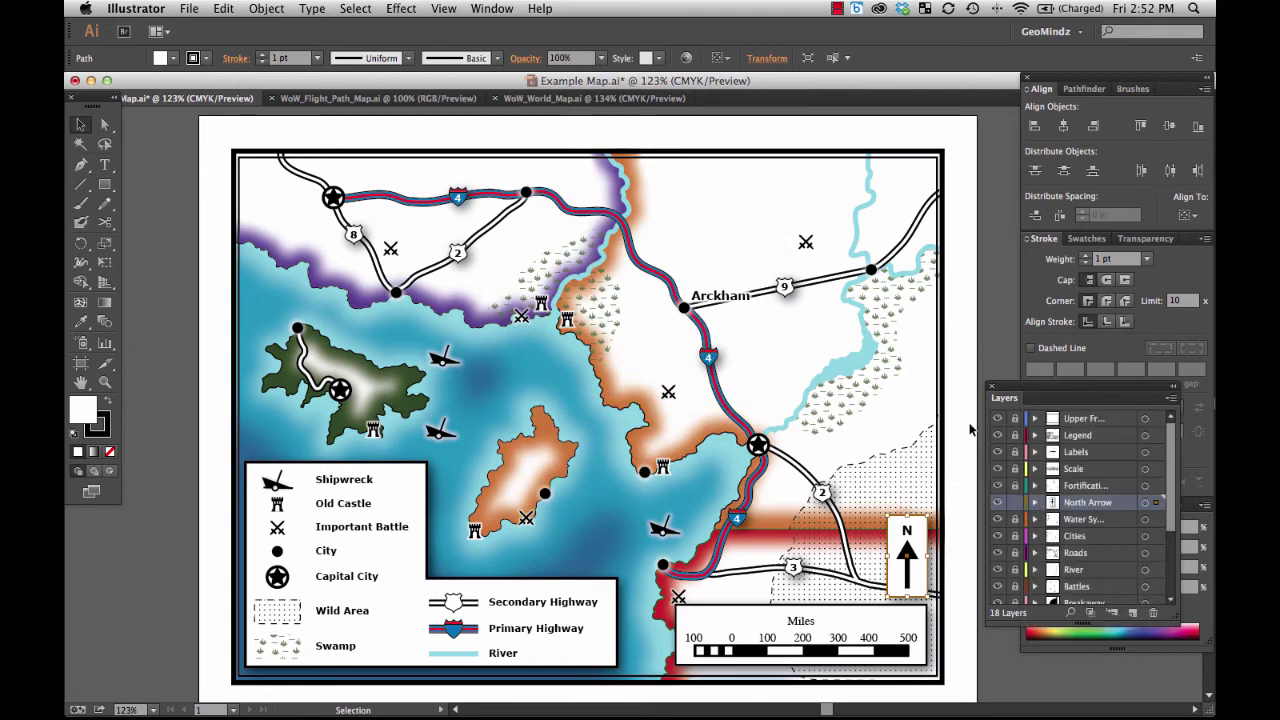
left_click(970, 428)
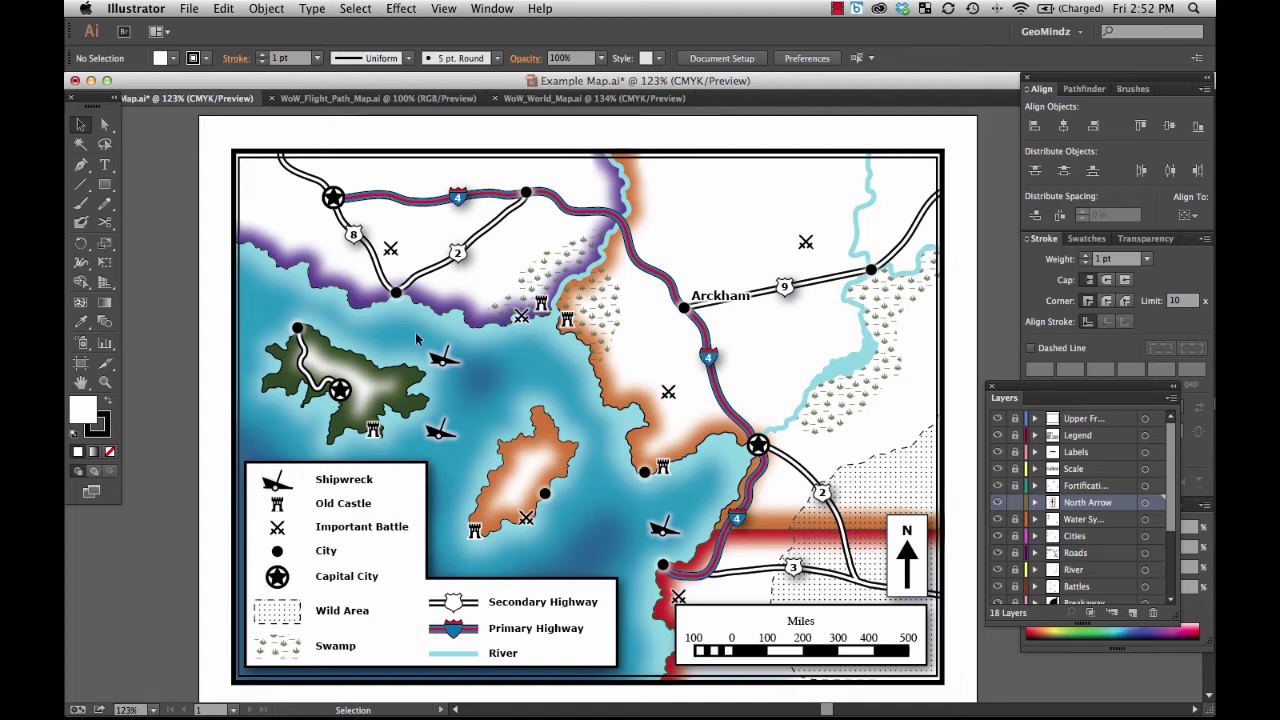
Step: Move the north arrow group up near Arckham
left_click(907, 558)
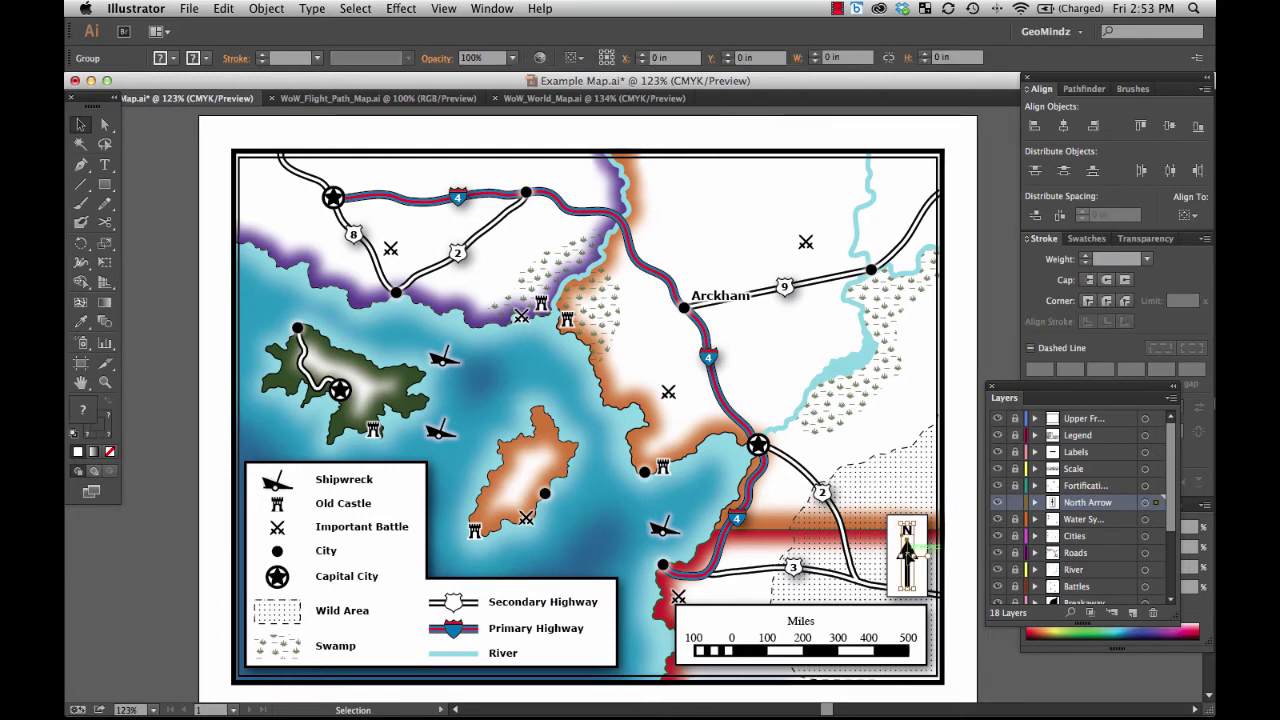
left_click_drag(908, 552, 714, 256)
left_click(740, 244)
left_click(714, 250)
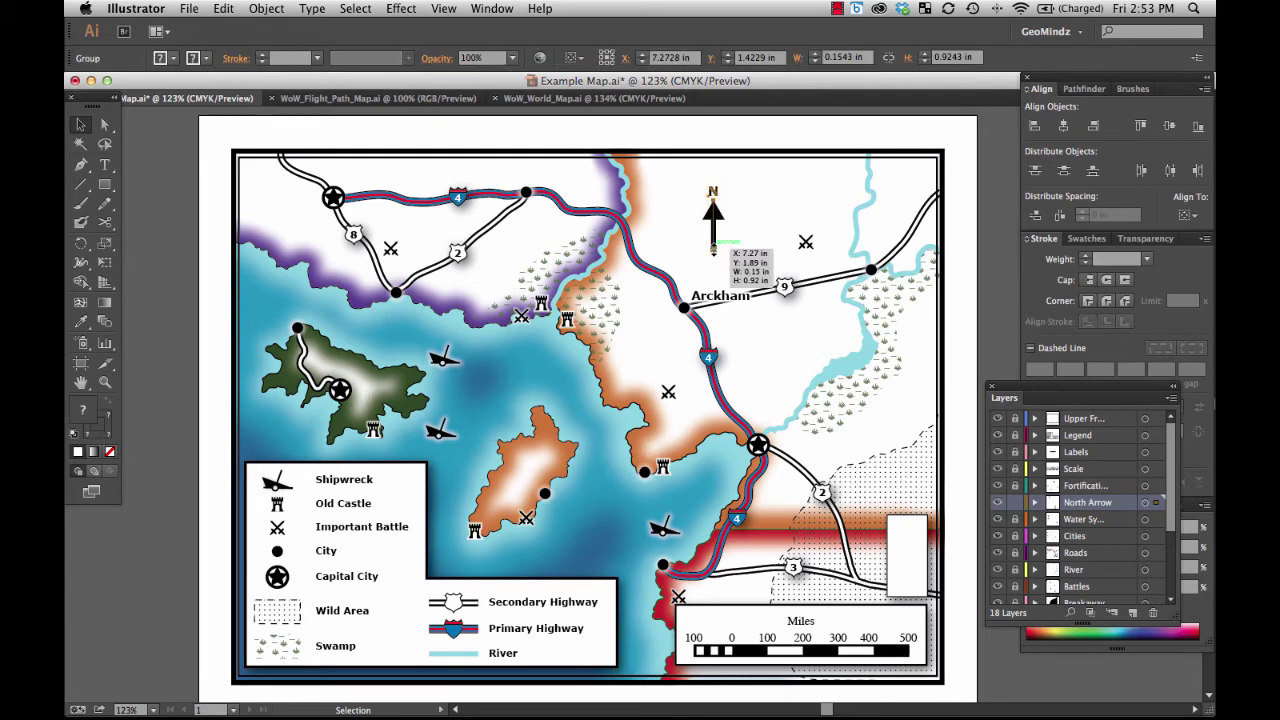
left_click(726, 222)
left_click(716, 218)
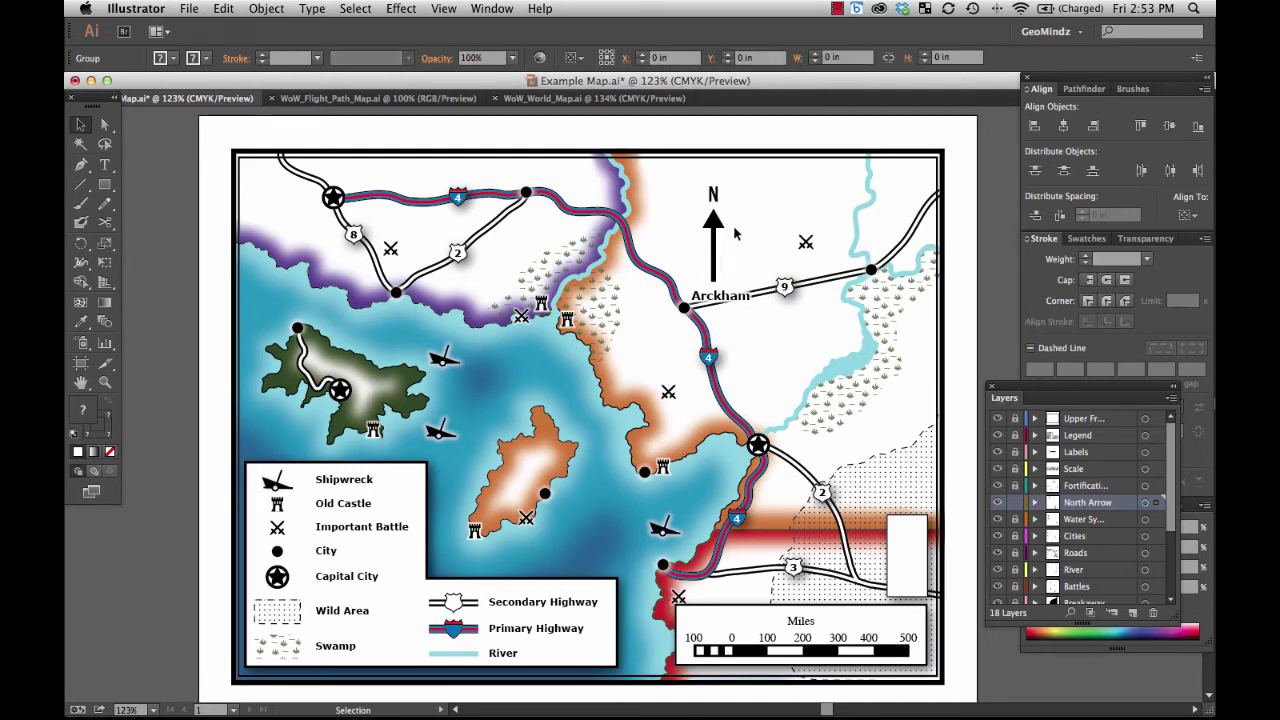
Step: Ungroup the north arrow and shift the N label to the arrow's right
right_click(713, 207)
left_click(745, 300)
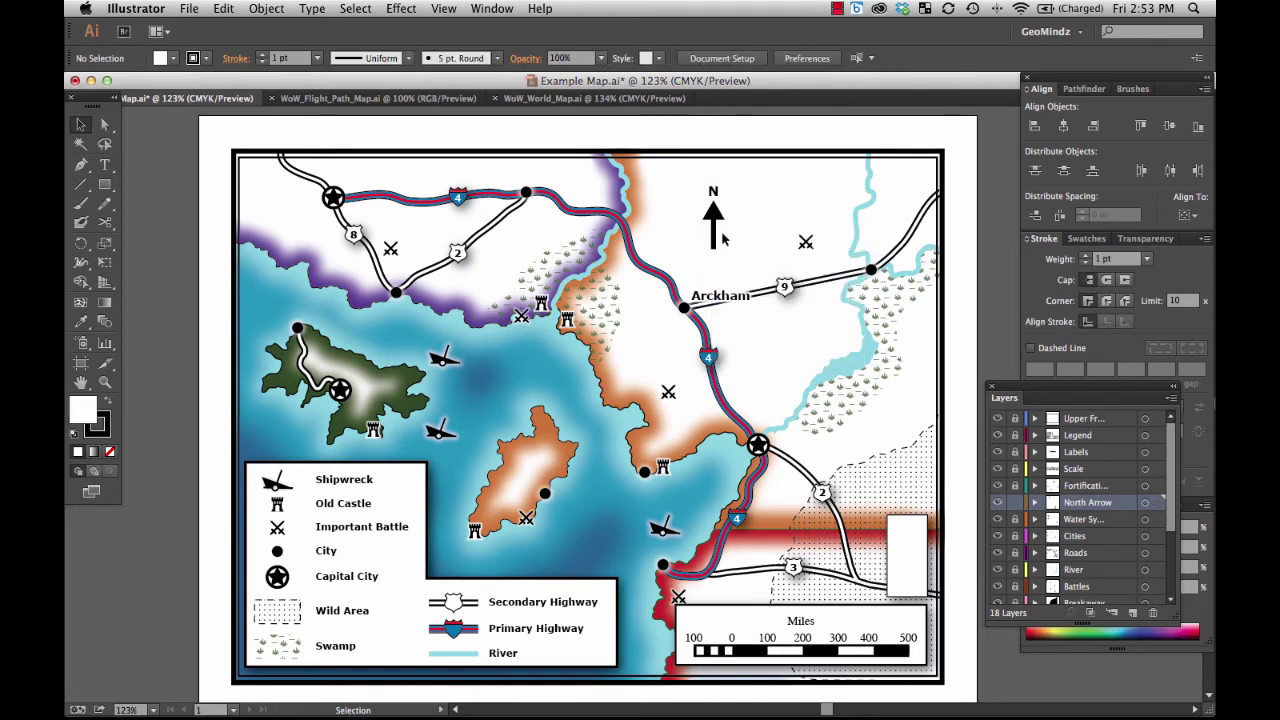
left_click(715, 240)
left_click_drag(713, 192, 751, 212)
left_click_drag(104, 184, 163, 231)
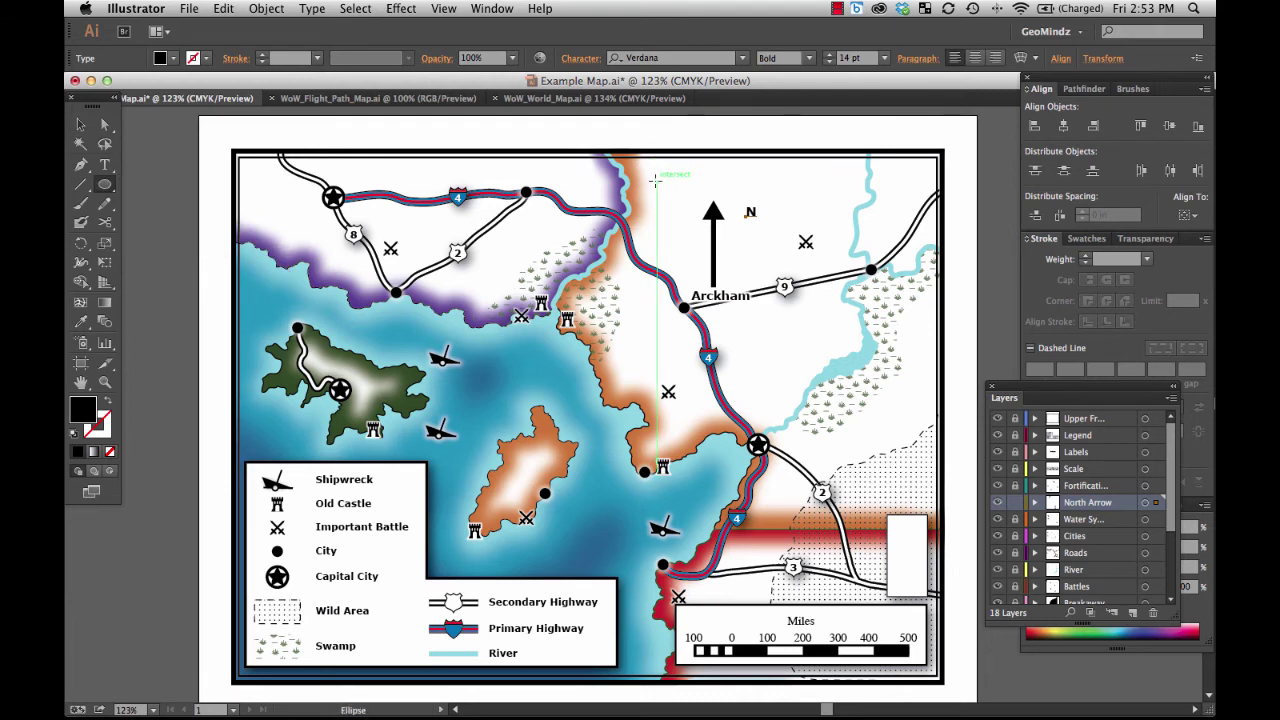
Step: Draw a small white circle with a 4 pt black outline on the arrow shaft
left_click_drag(660, 180, 690, 214)
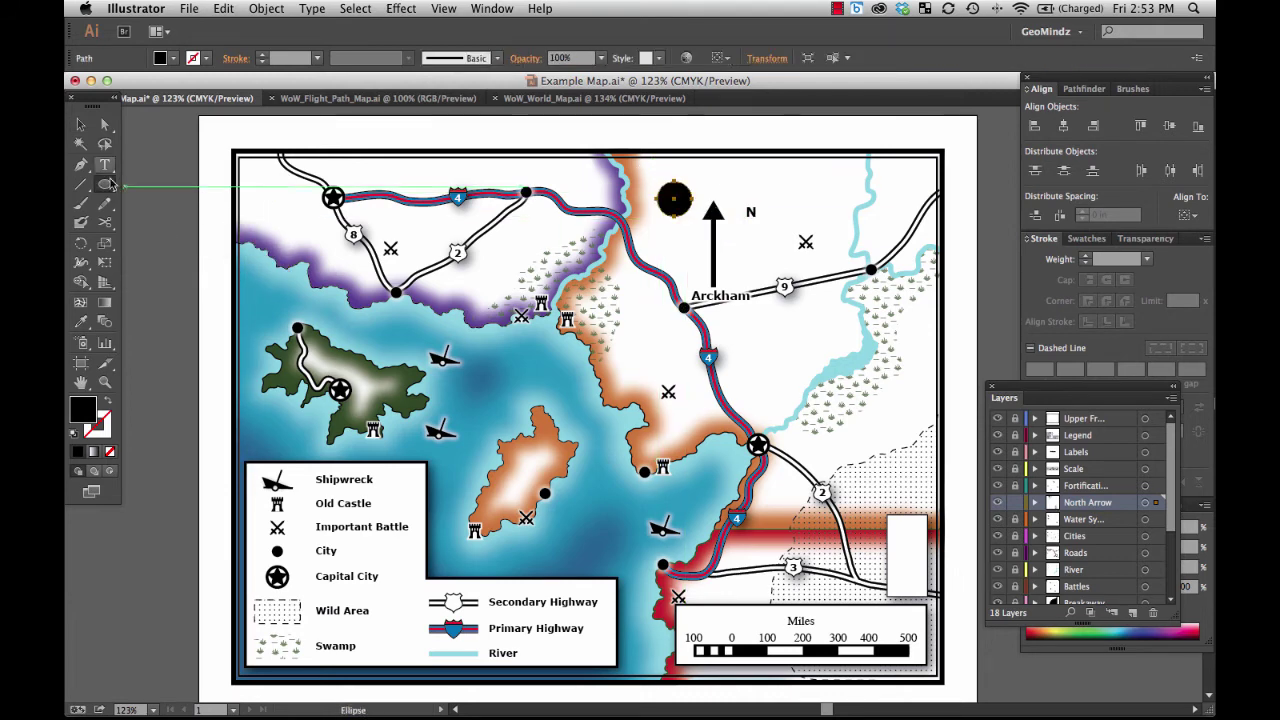
left_click(73, 432)
left_click(1085, 255)
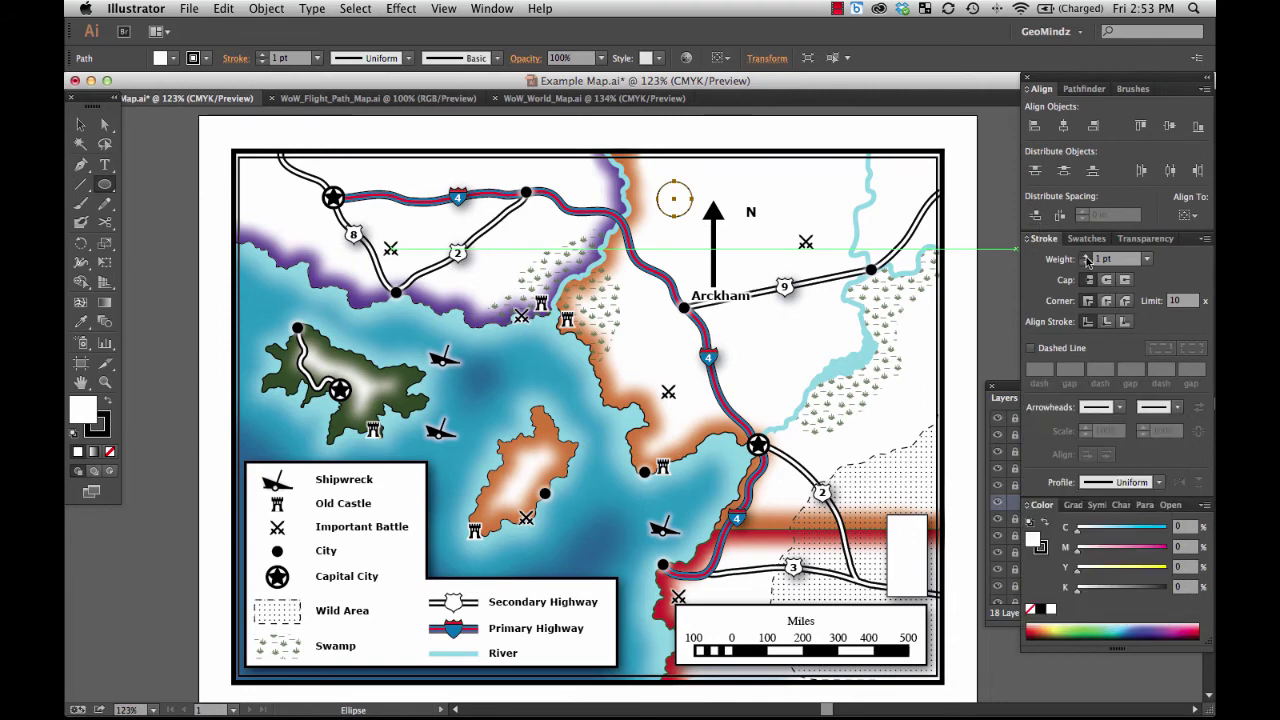
left_click(1085, 255)
left_click(1085, 255)
key("v")
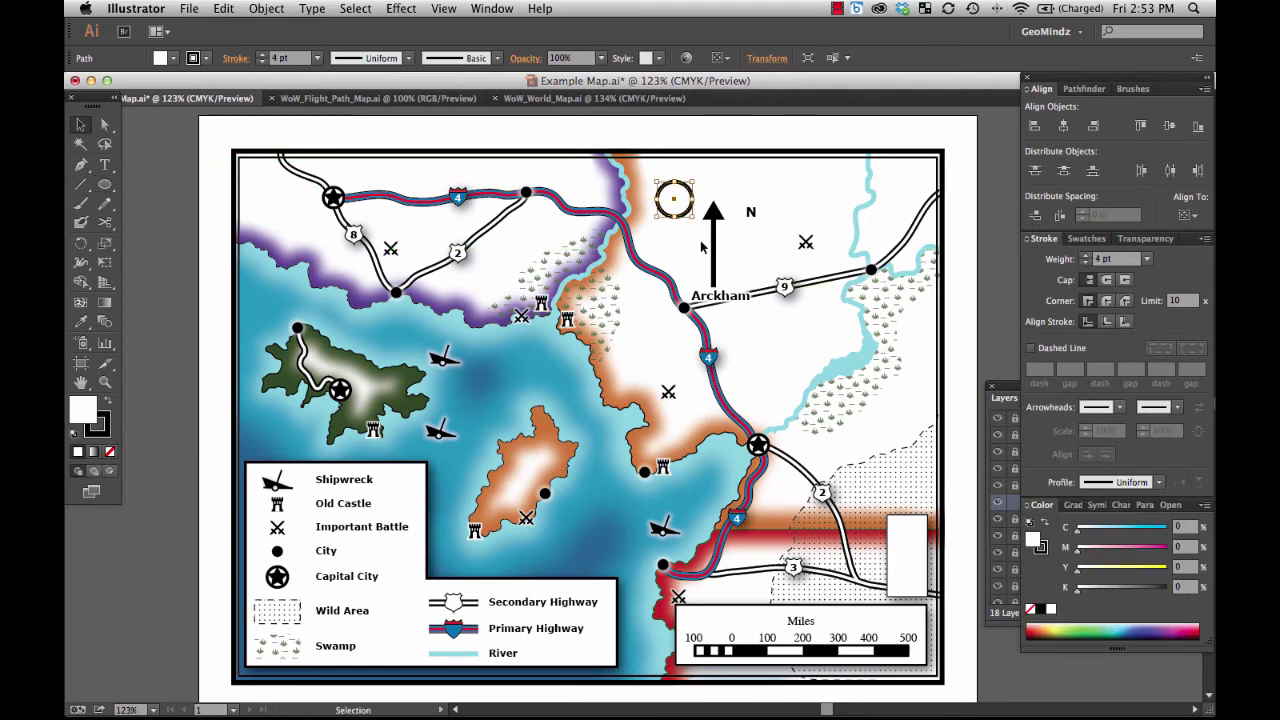
left_click_drag(666, 187, 712, 248)
Step: Bring the N in front of the circle and enlarge it to 20 pt
left_click(750, 212)
right_click(752, 213)
mouse_move(850, 358)
left_click(910, 358)
key("t")
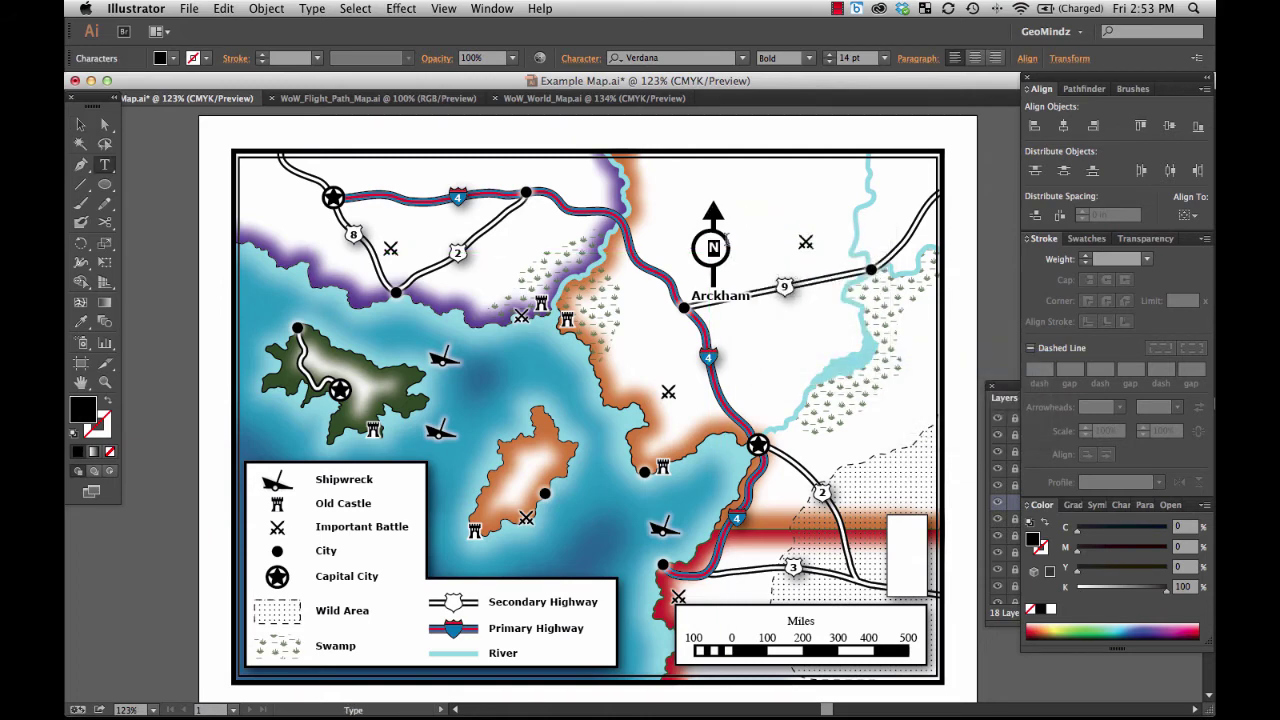
left_click(828, 54)
left_click(828, 54)
Step: Centre the N inside the circle and ungroup the compass pieces
left_click(716, 245, "super")
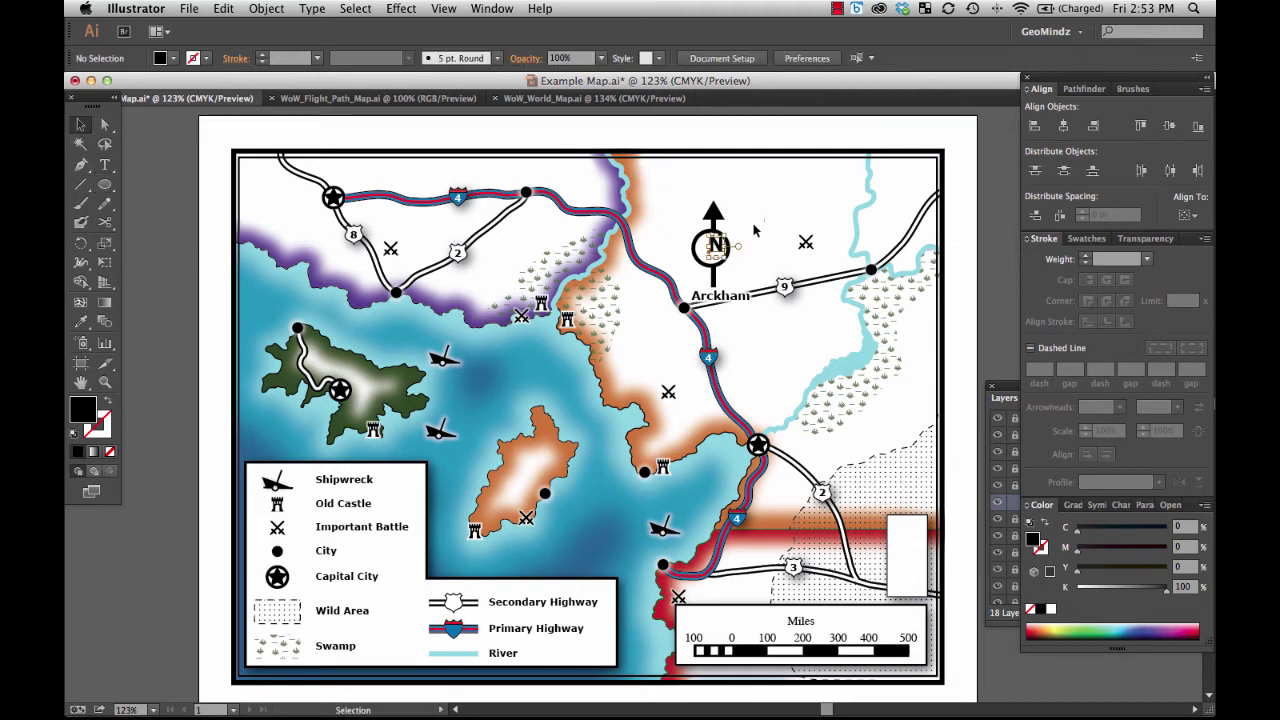
left_click(1169, 125)
right_click(722, 245)
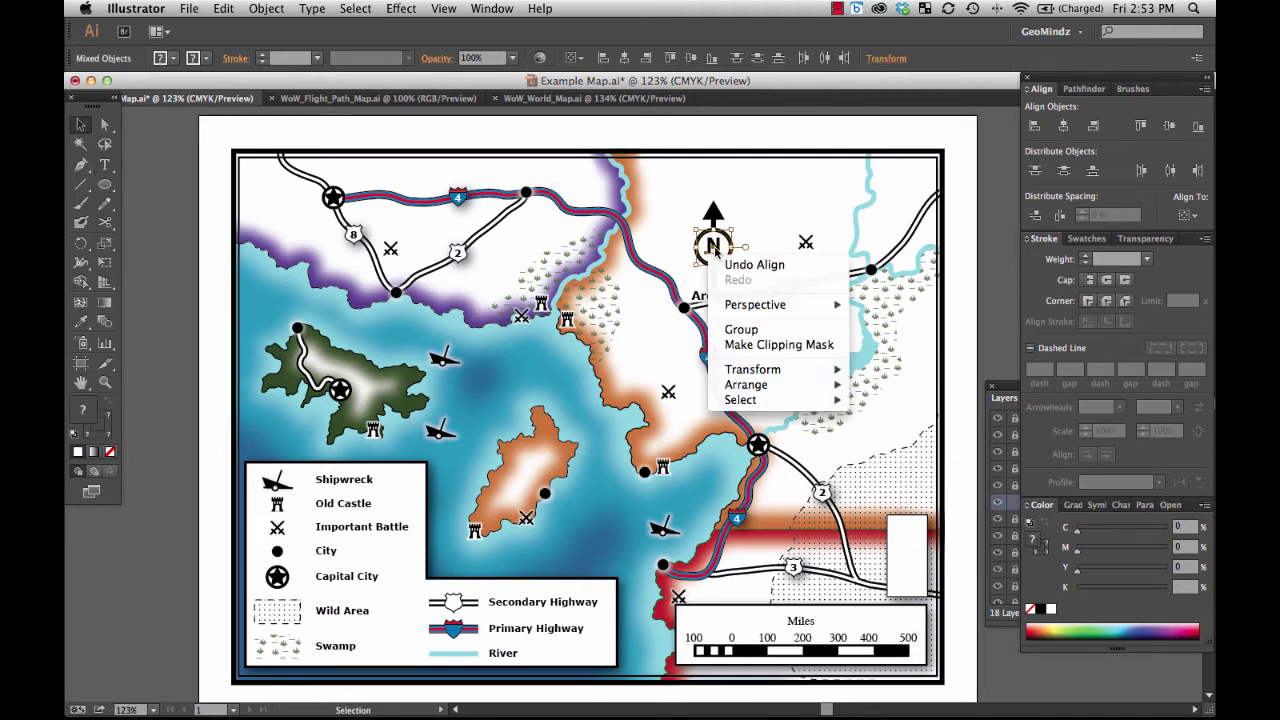
key("Escape")
left_click(740, 278)
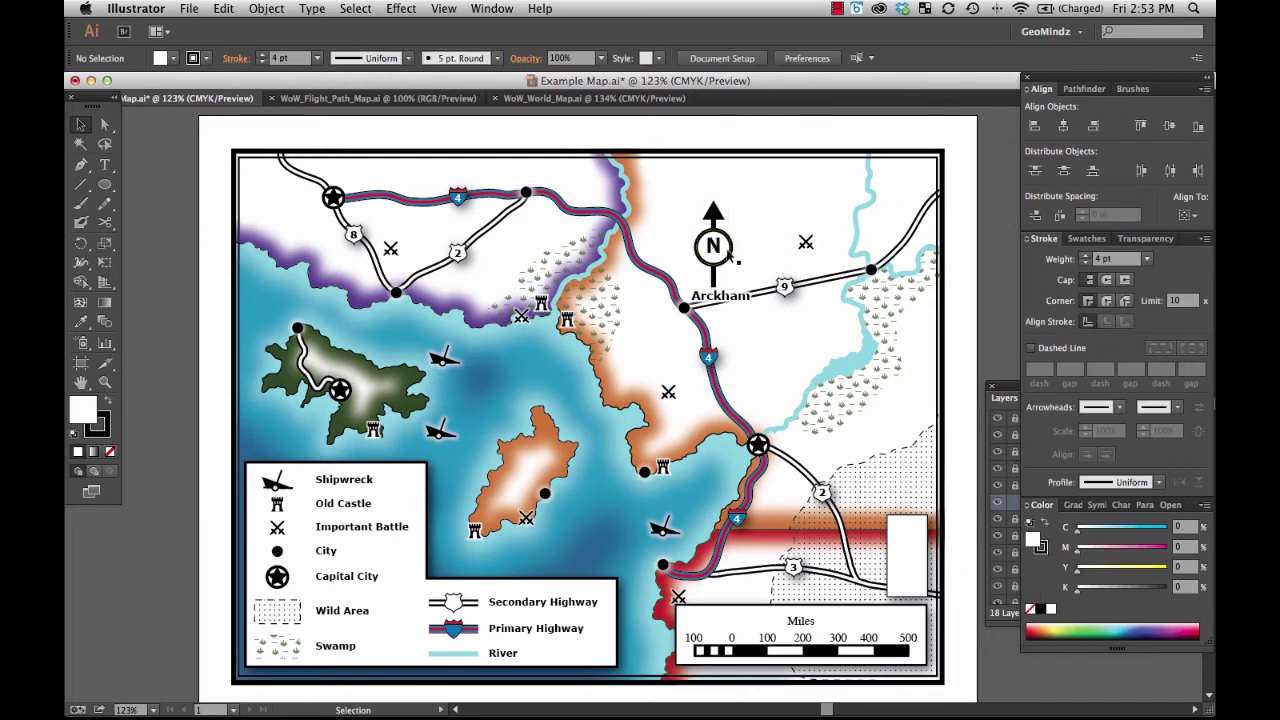
left_click_drag(716, 242, 714, 262)
left_click(716, 258)
right_click(718, 260)
left_click(756, 350)
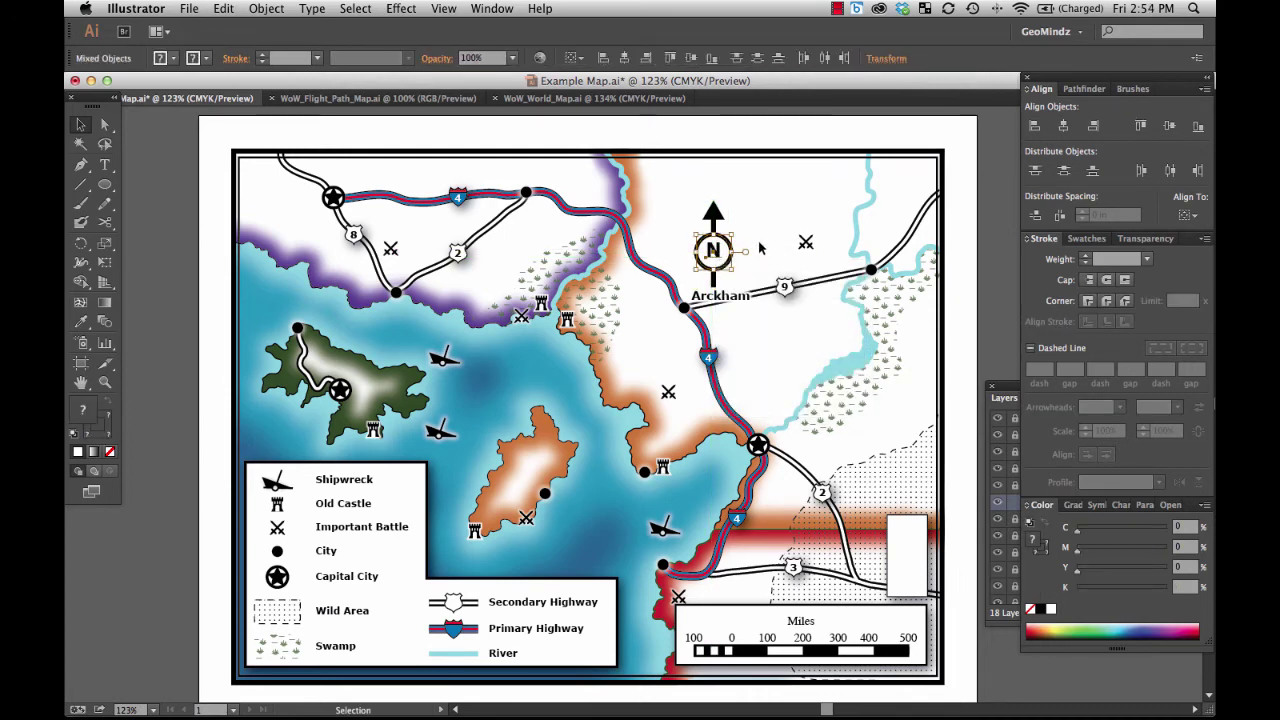
left_click(713, 252)
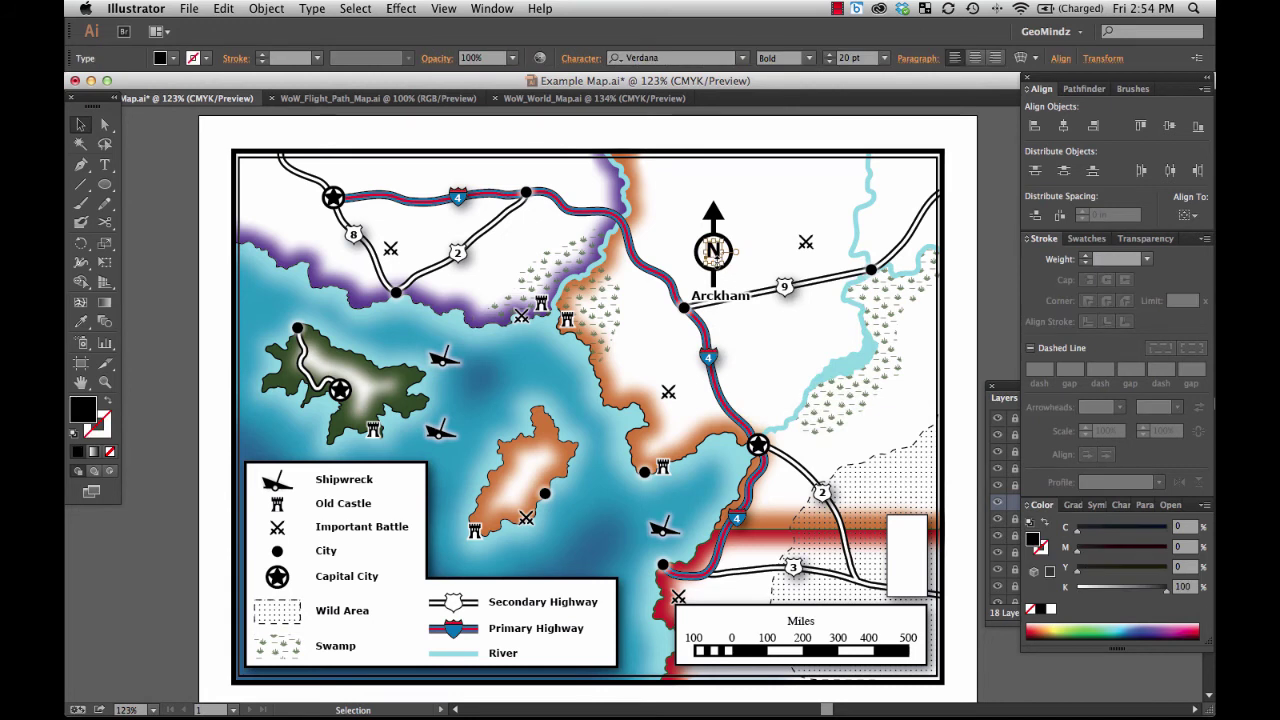
left_click(765, 274)
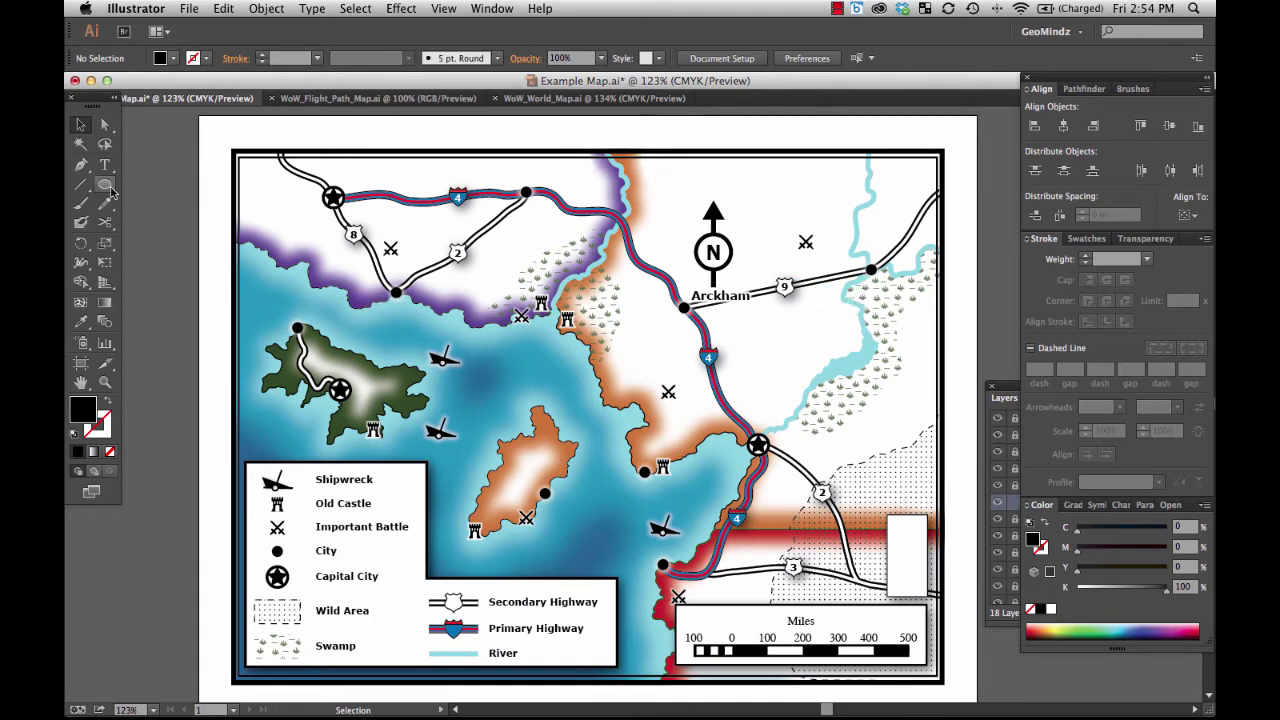
Step: Draw a horizontal line across the N circle with a 5 pt black stroke
left_click(80, 184)
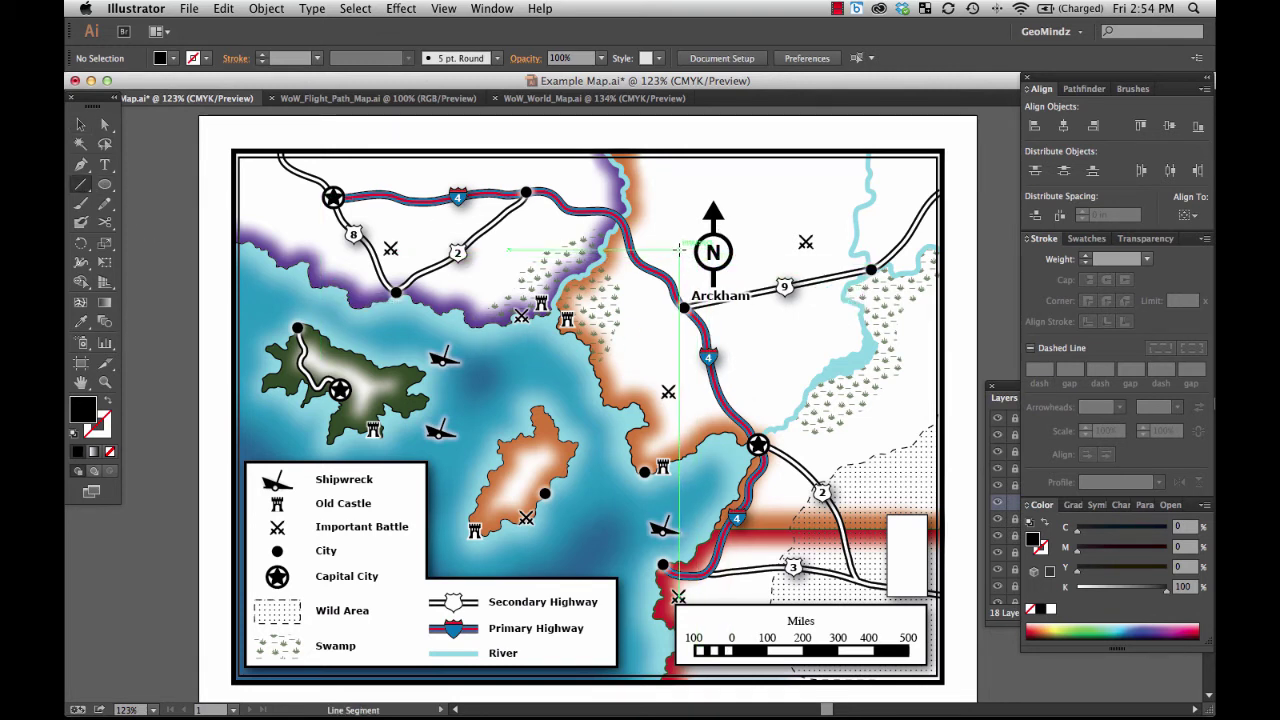
left_click_drag(682, 246, 748, 247)
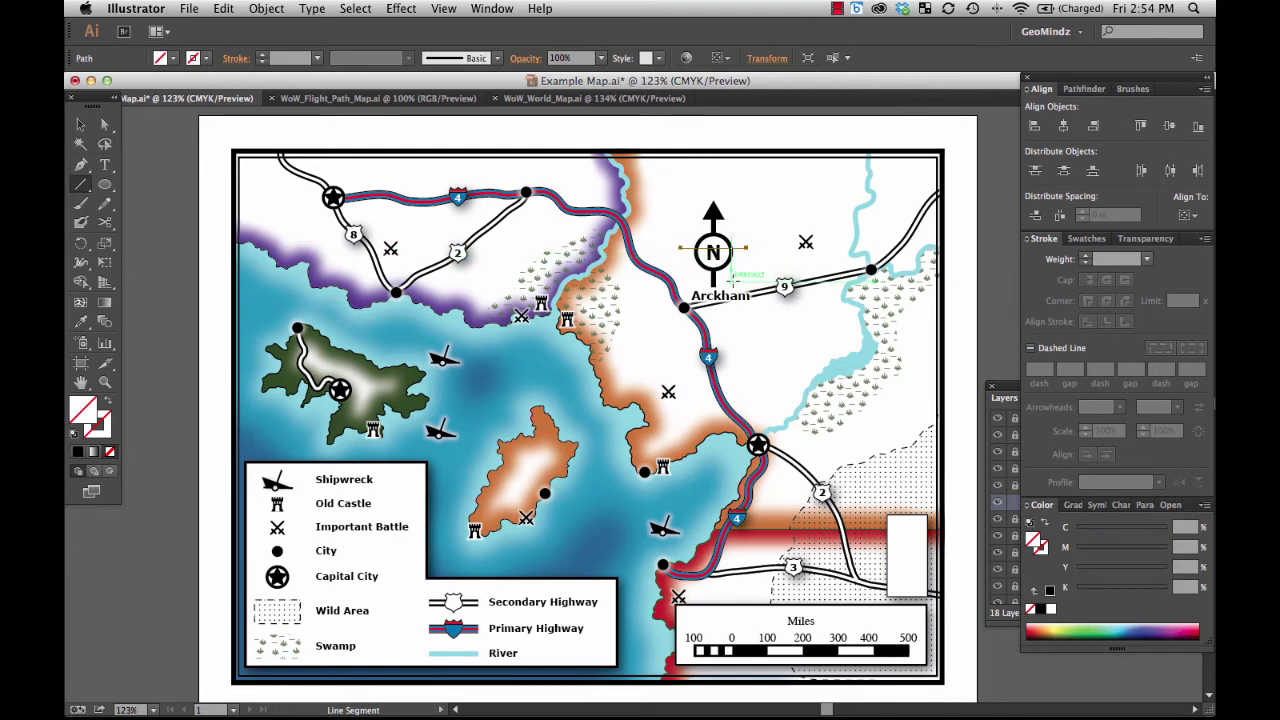
left_click(78, 451)
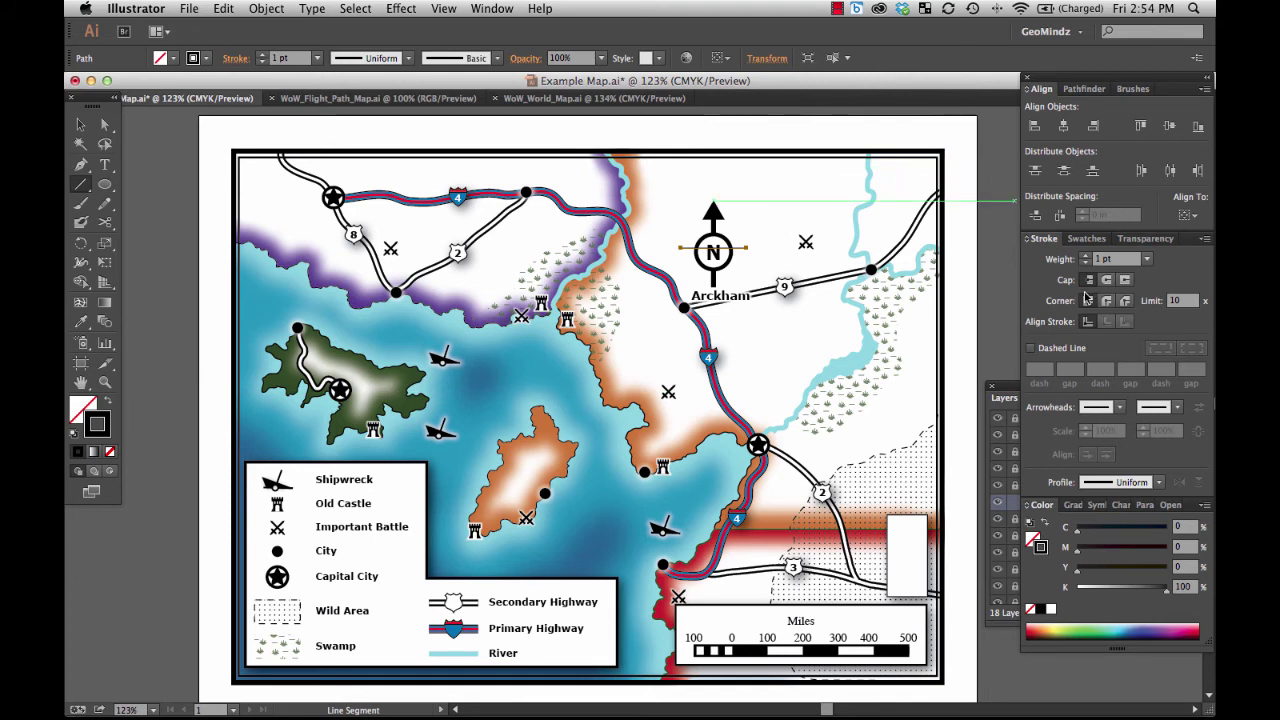
left_click(1087, 256)
left_click(1087, 256)
left_click(1086, 256)
left_click(1086, 256)
left_click(80, 125)
left_click(735, 253)
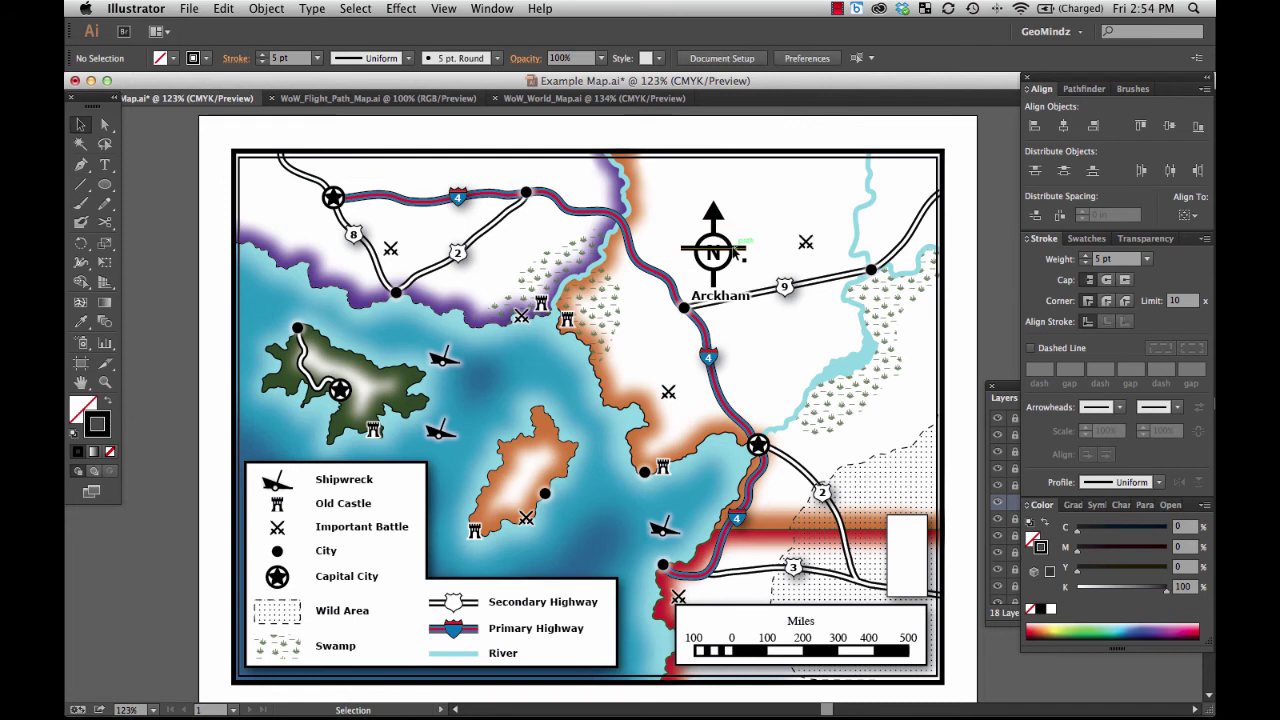
Step: Send the horizontal line to the back, behind the N circle
left_click(728, 254)
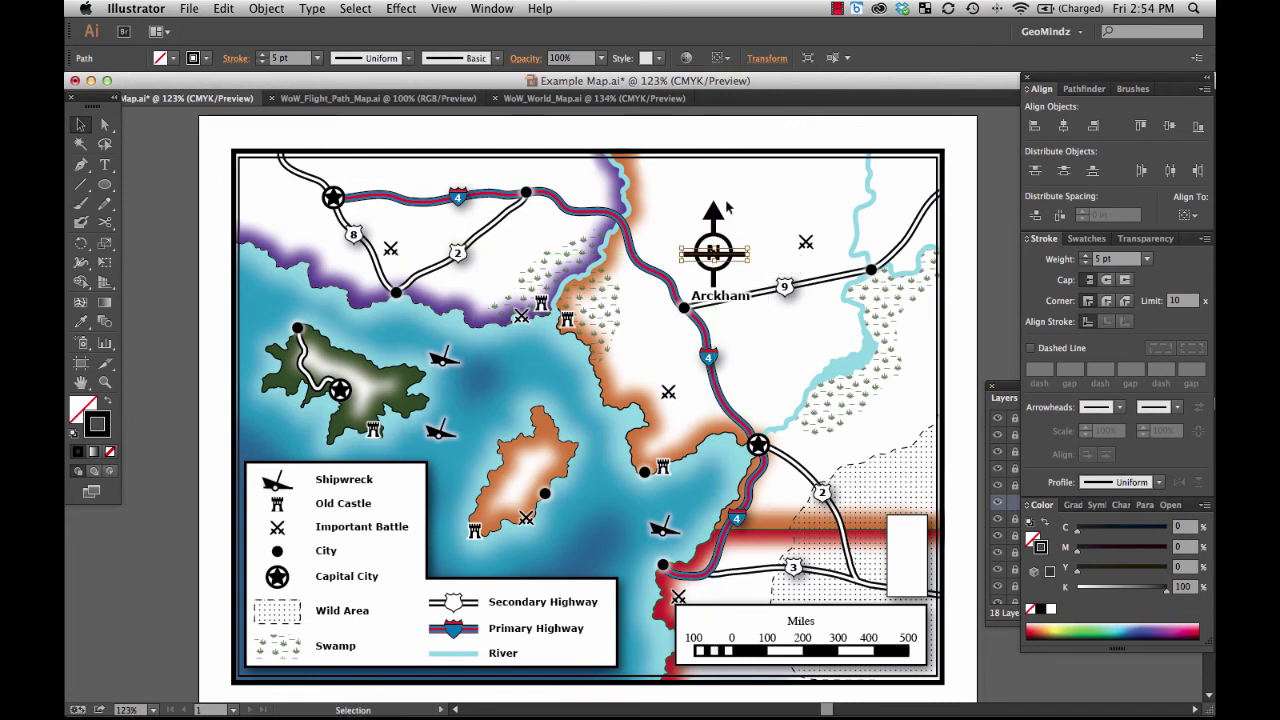
right_click(739, 260)
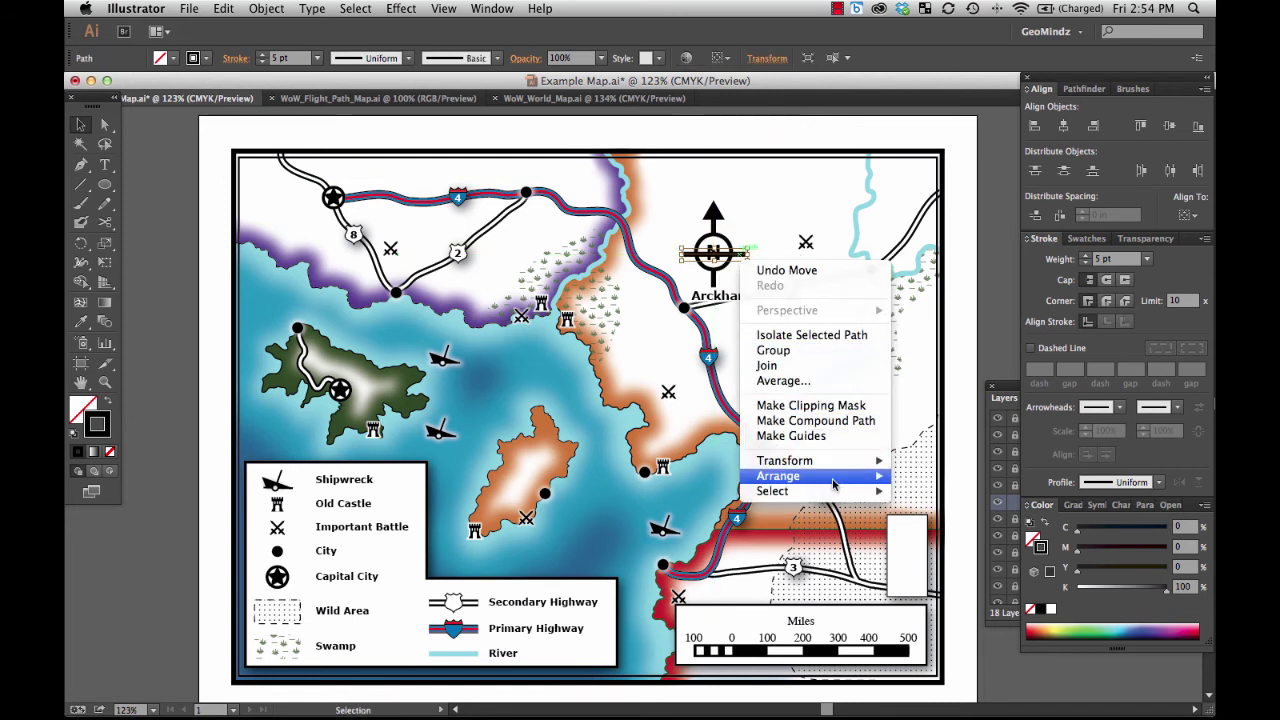
mouse_move(838, 482)
left_click(942, 521)
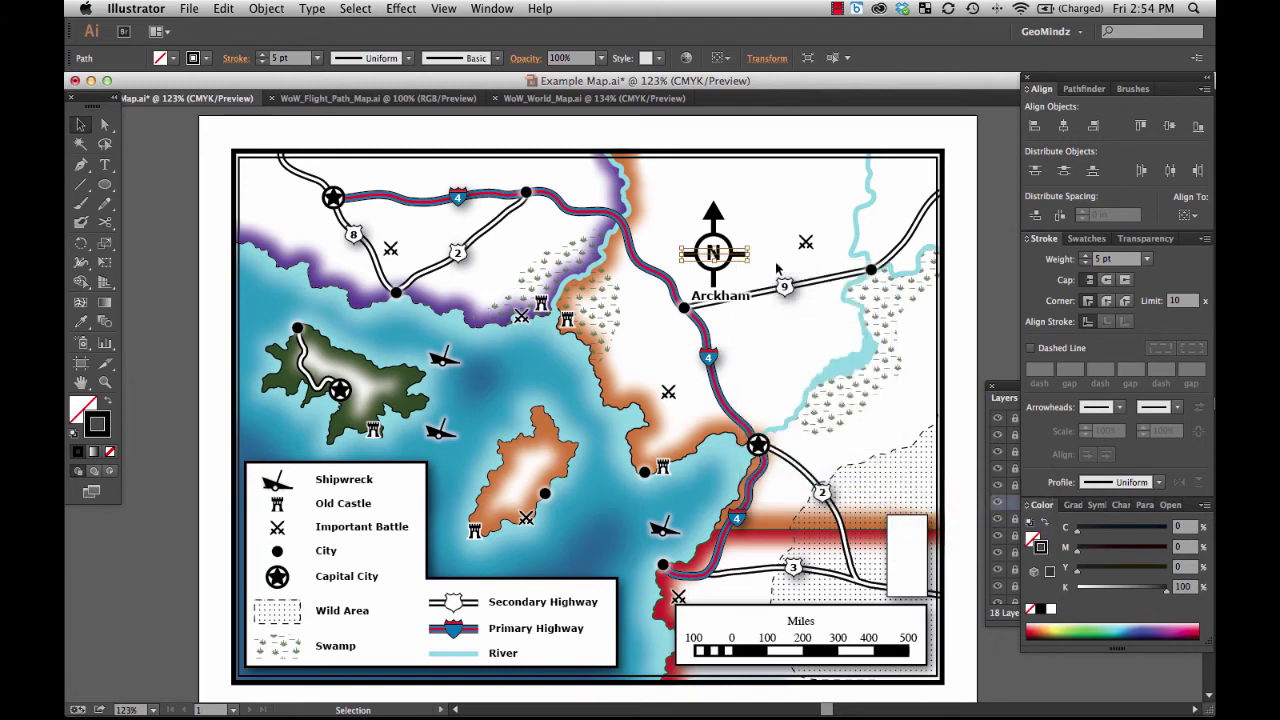
left_click(767, 267)
Step: Group the compass pieces and centre them horizontally with the arrow
left_click_drag(745, 195, 699, 257)
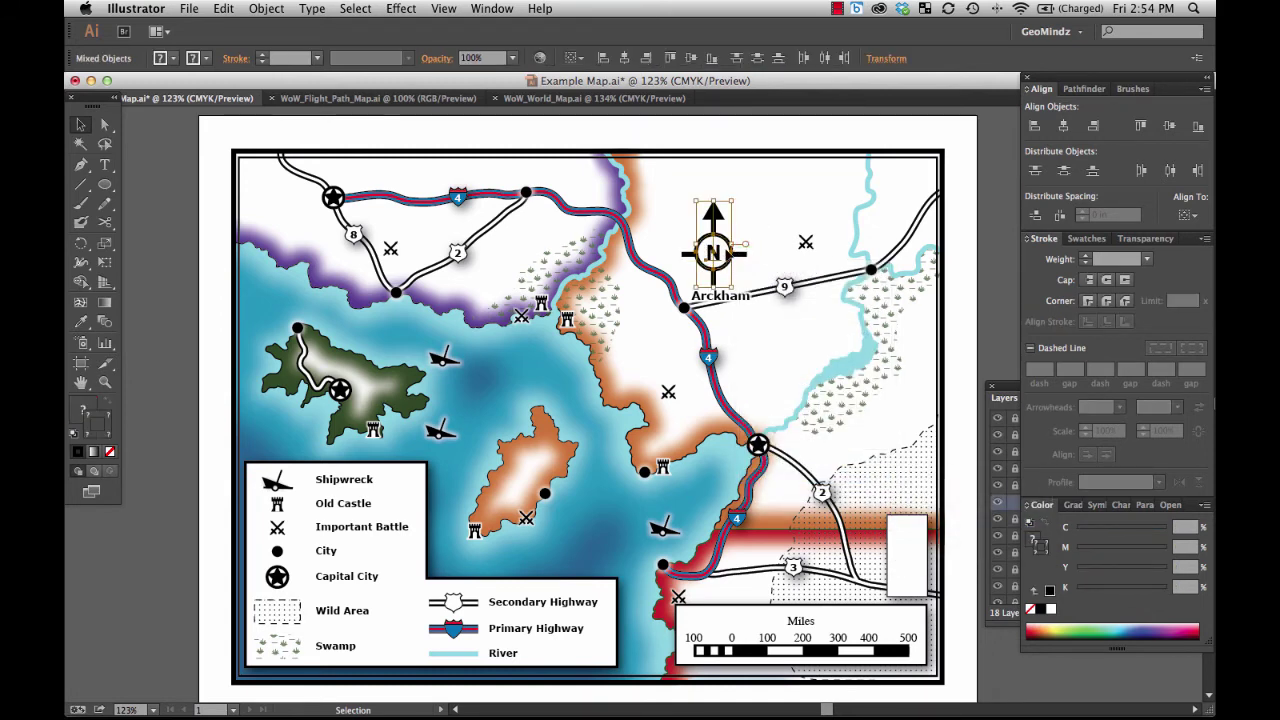
right_click(720, 248)
left_click(752, 323)
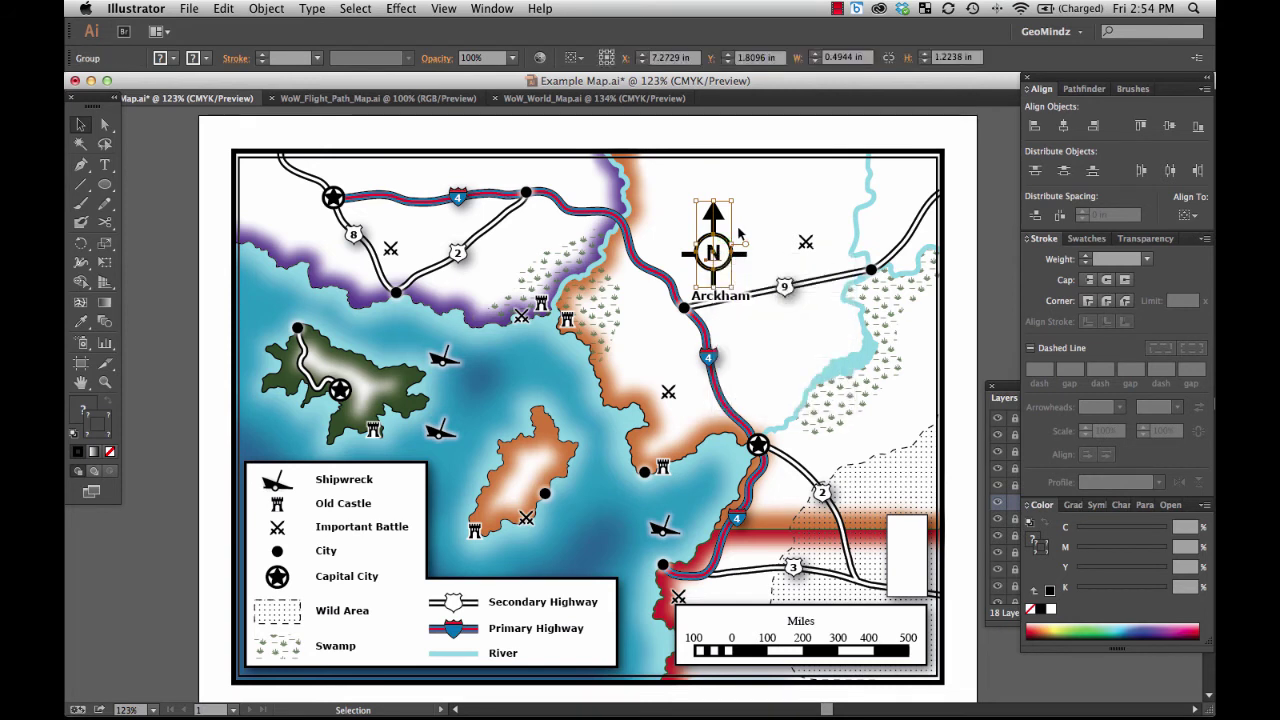
left_click_drag(745, 228, 695, 278)
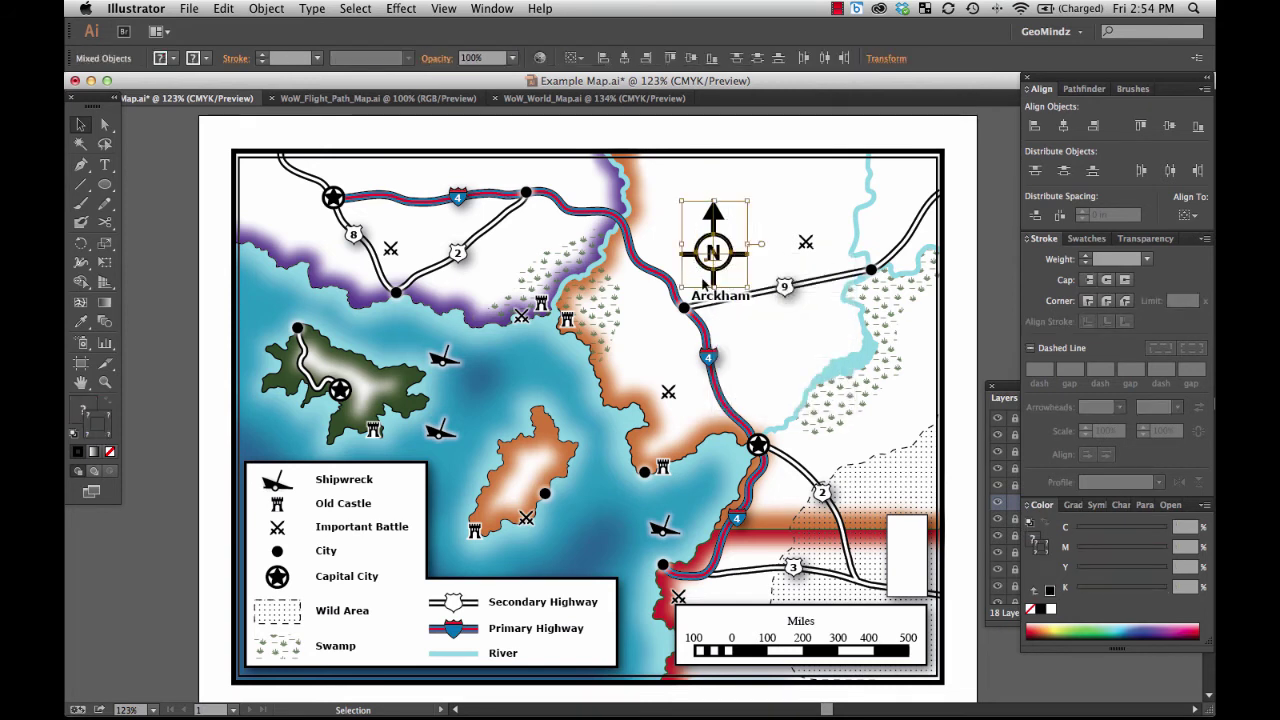
left_click(1064, 127)
left_click(780, 197)
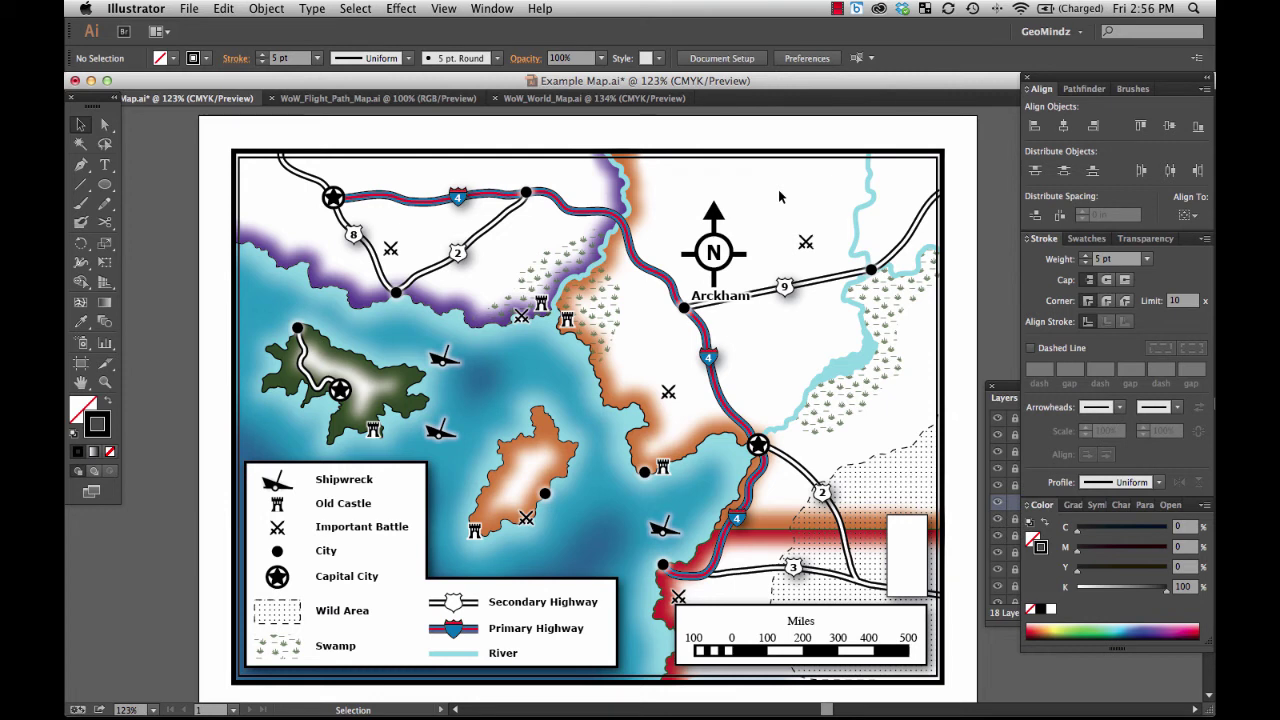
left_click(405, 99)
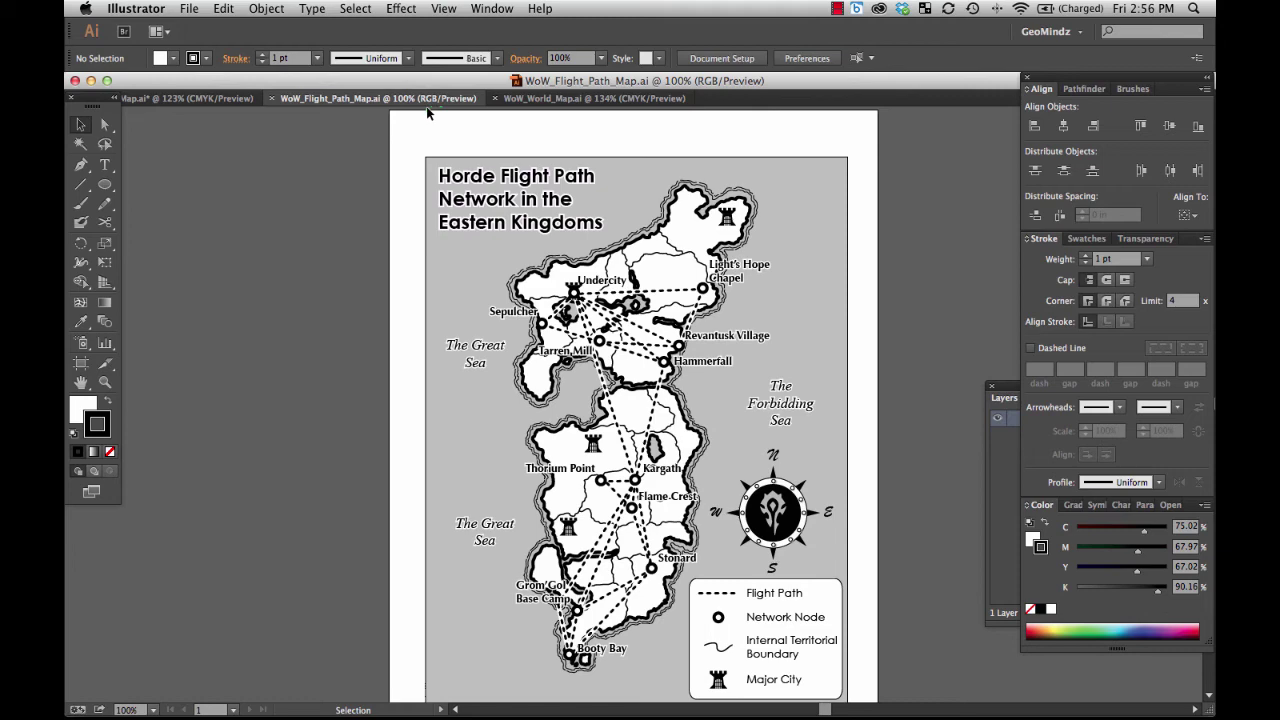
left_click(645, 99)
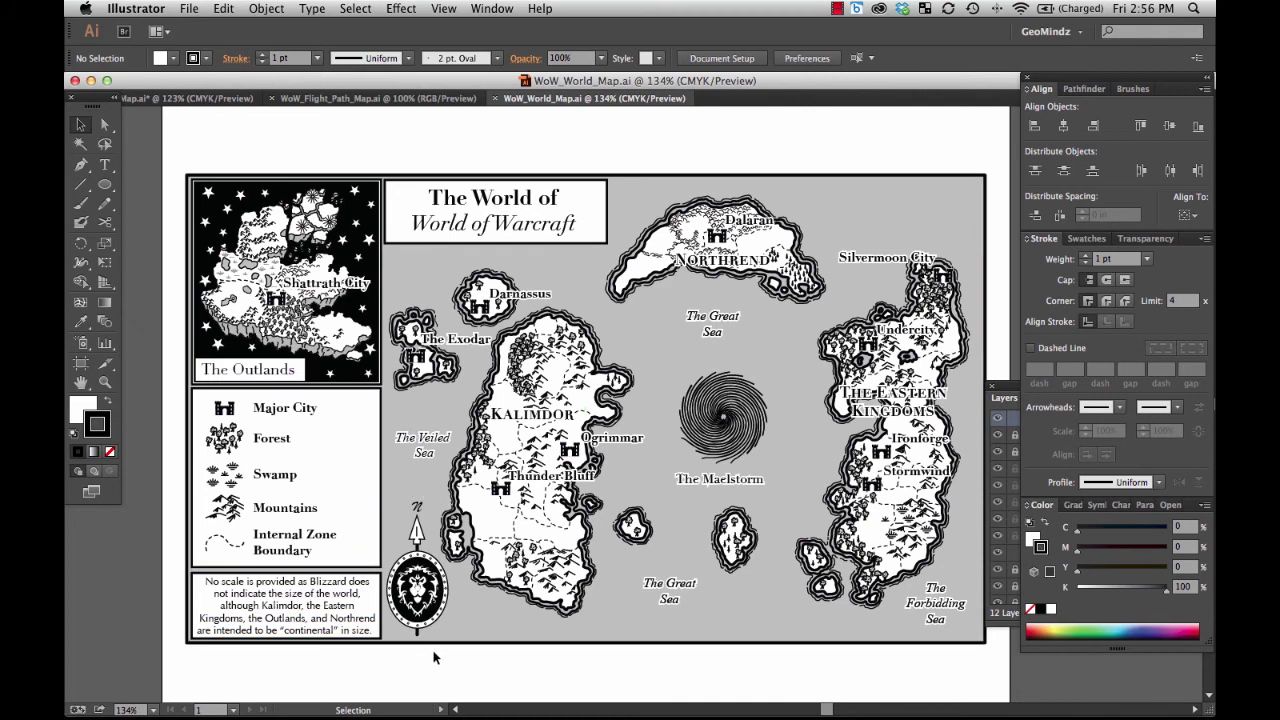
left_click(450, 99)
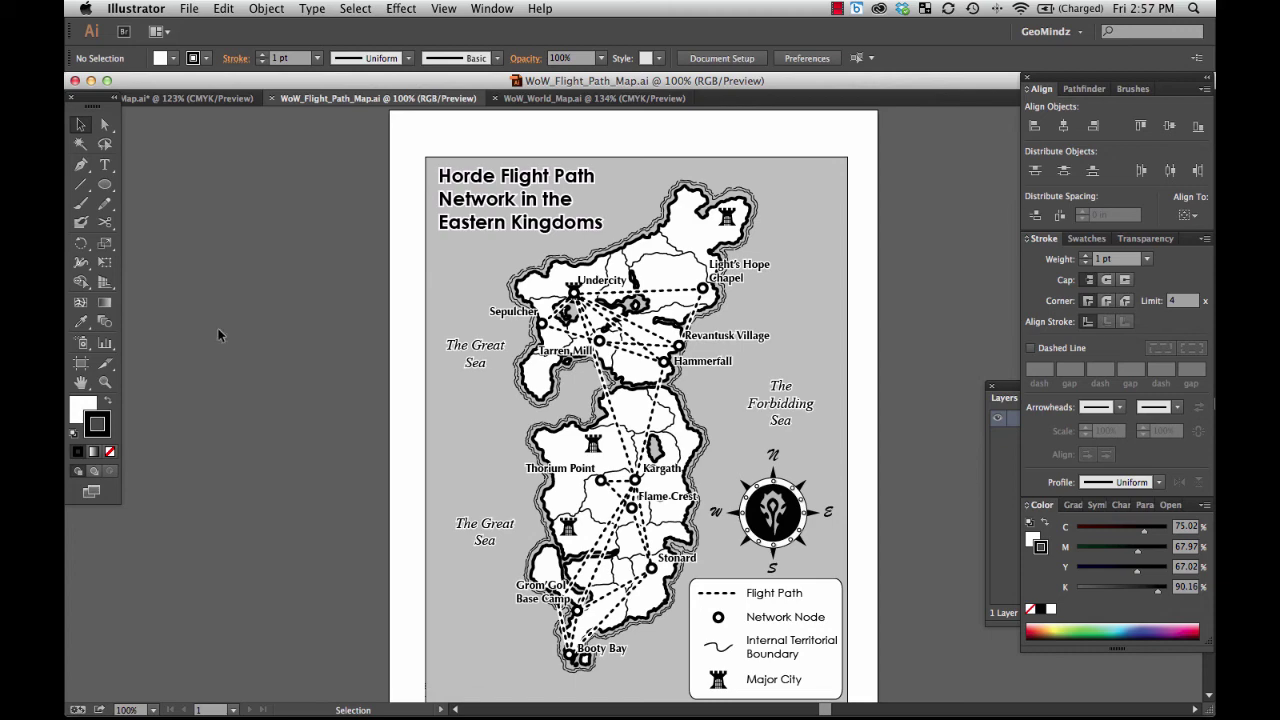
left_click(534, 100)
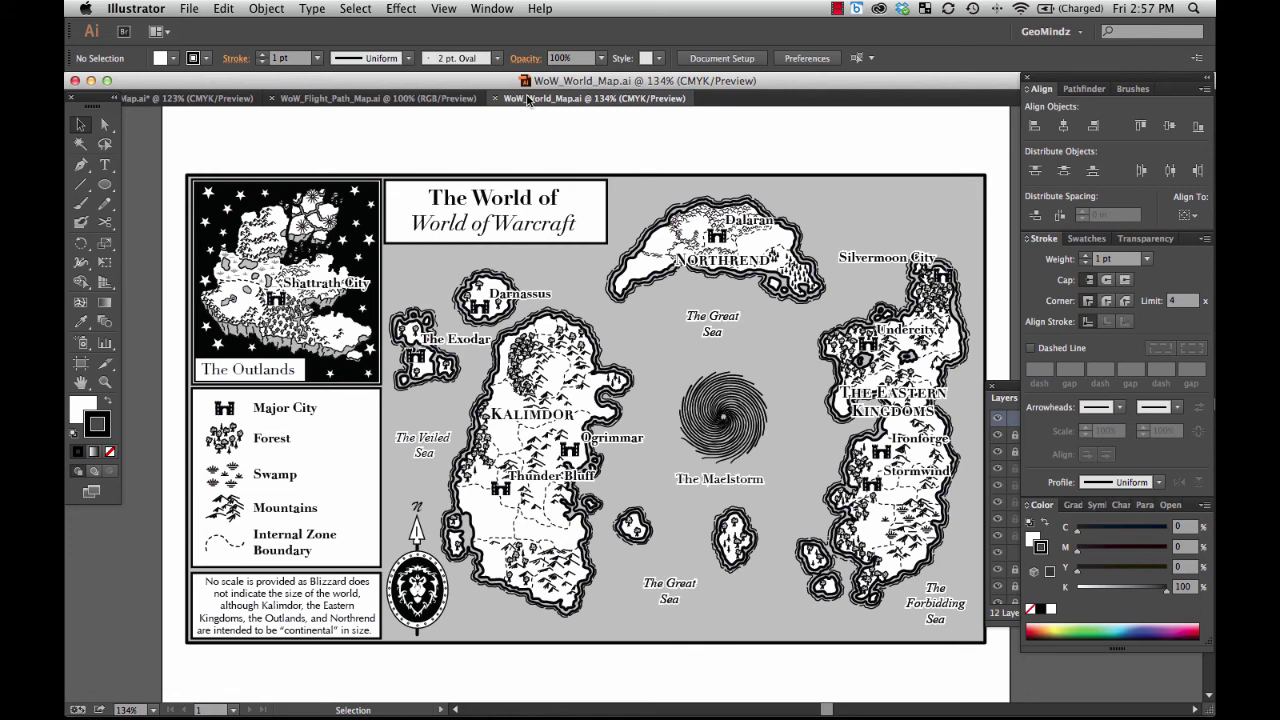
left_click(190, 98)
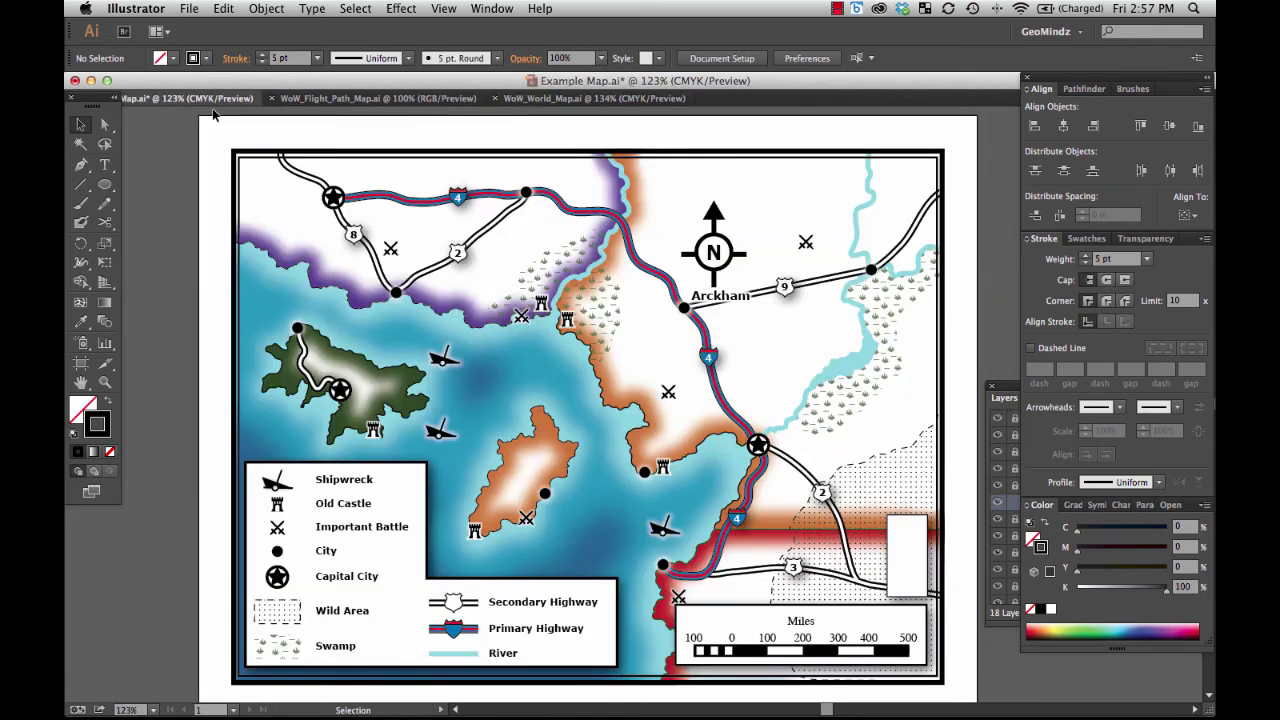